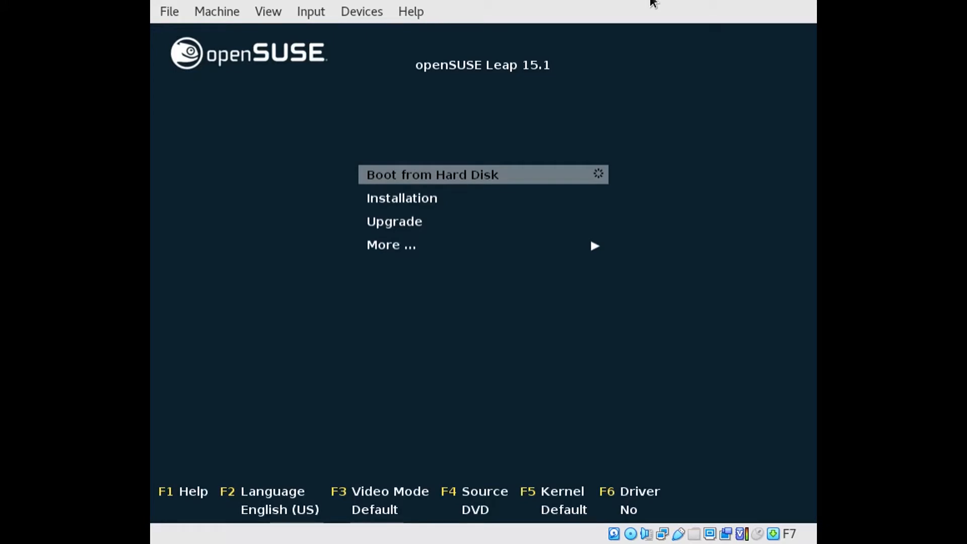
Step: Boot the Installation entry from the openSUSE boot menu into the YaST installer
{"action": "key", "text": "Down"}
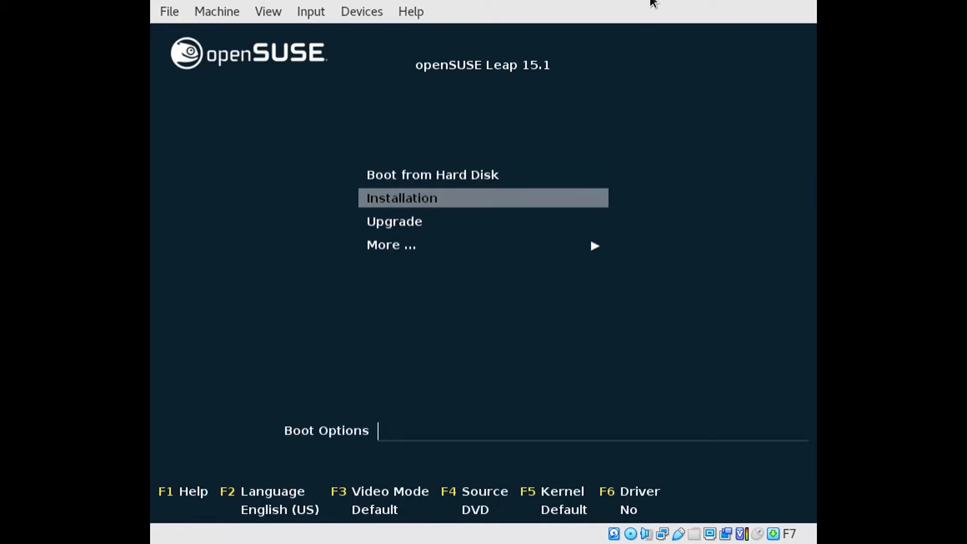
{"action": "key", "text": "Return"}
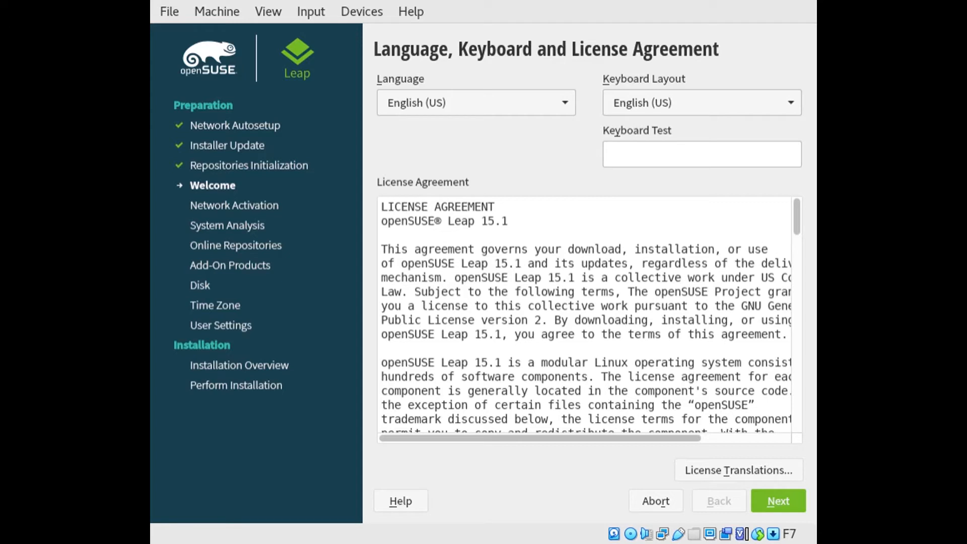
Step: Accept the license, enable online repositories, and keep the four default repositories selected
{"action": "left_click", "coordinate": [775, 501]}
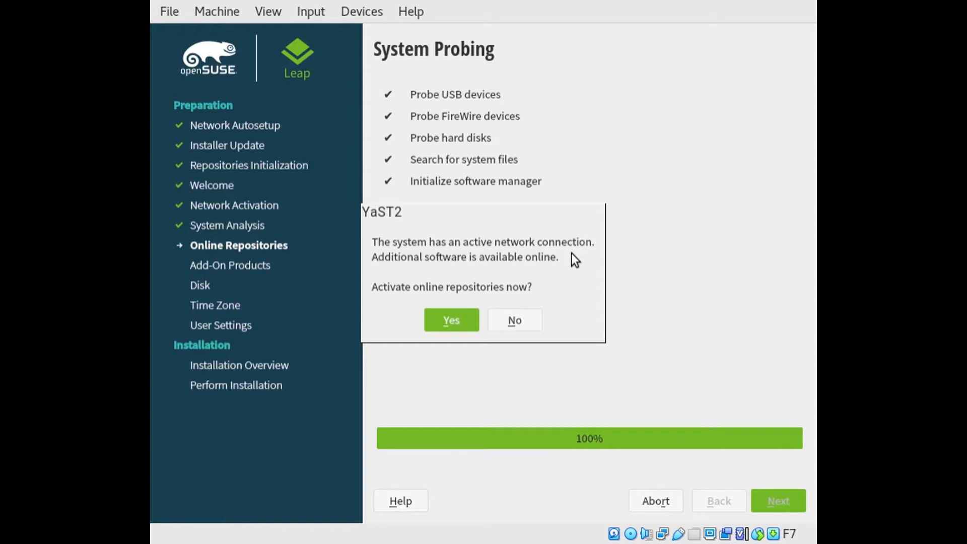
{"action": "left_click", "coordinate": [452, 317]}
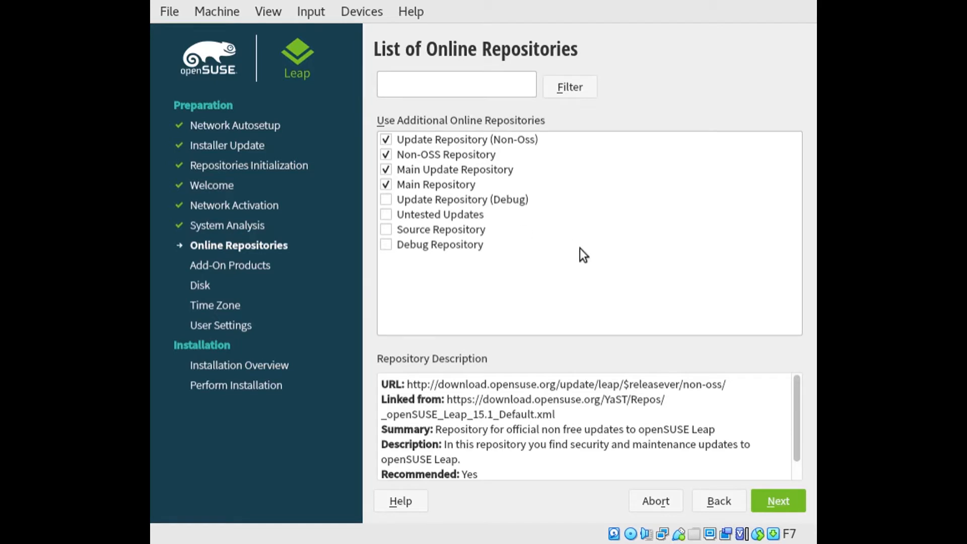
{"action": "left_click", "coordinate": [774, 503]}
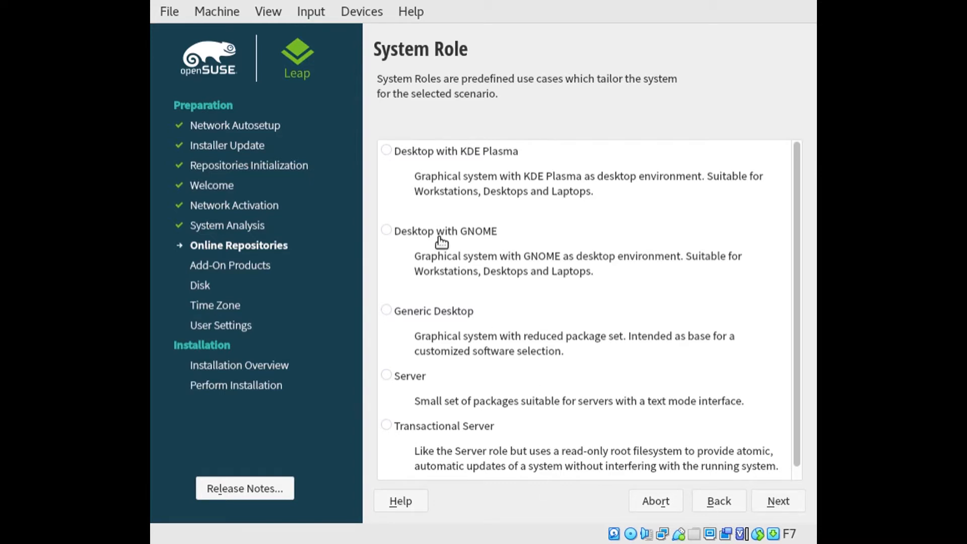
Step: Pick the Desktop with GNOME system role and bring up the Expert Partitioner options
{"action": "left_click", "coordinate": [387, 231]}
{"action": "left_click", "coordinate": [786, 503]}
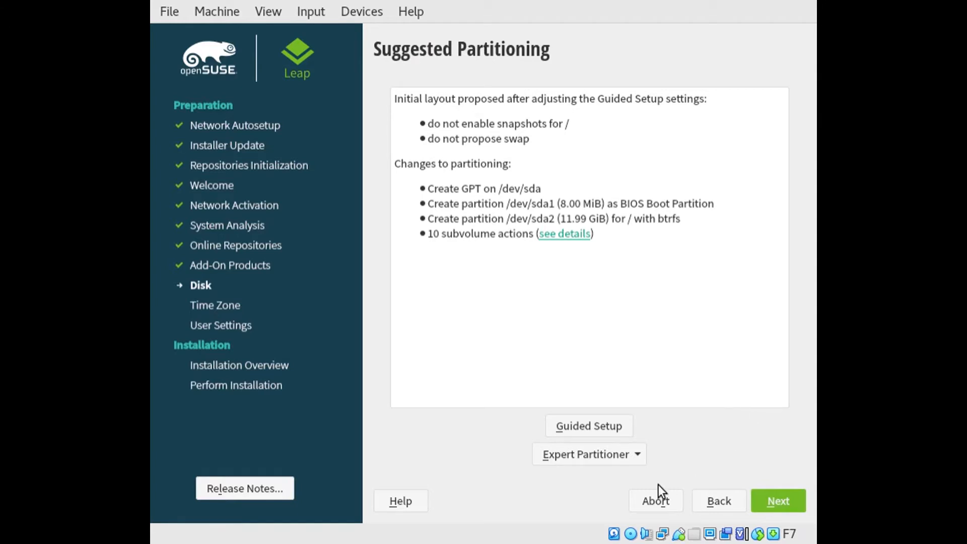
{"action": "left_click", "coordinate": [617, 454]}
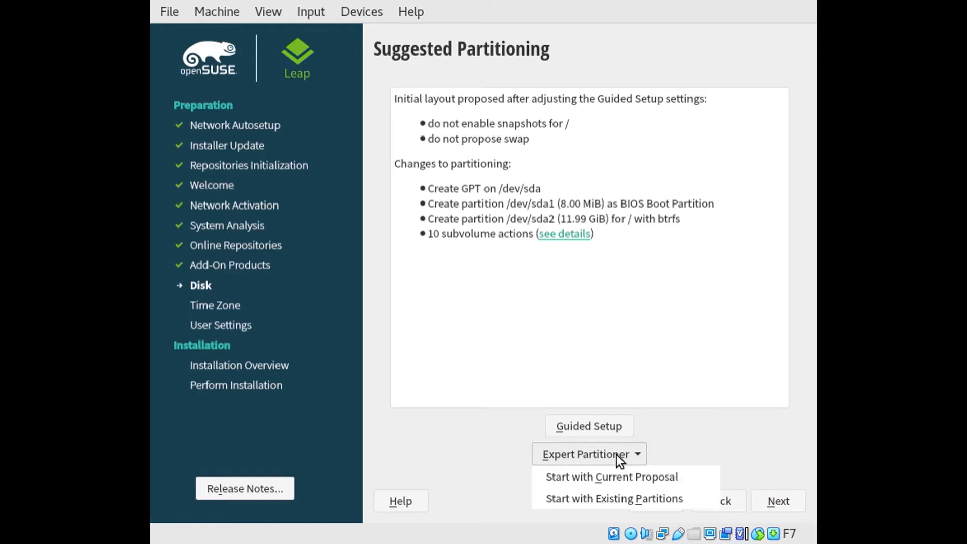
Step: Start from the existing partitions and show the partition list of disk sda
{"action": "left_click", "coordinate": [617, 496]}
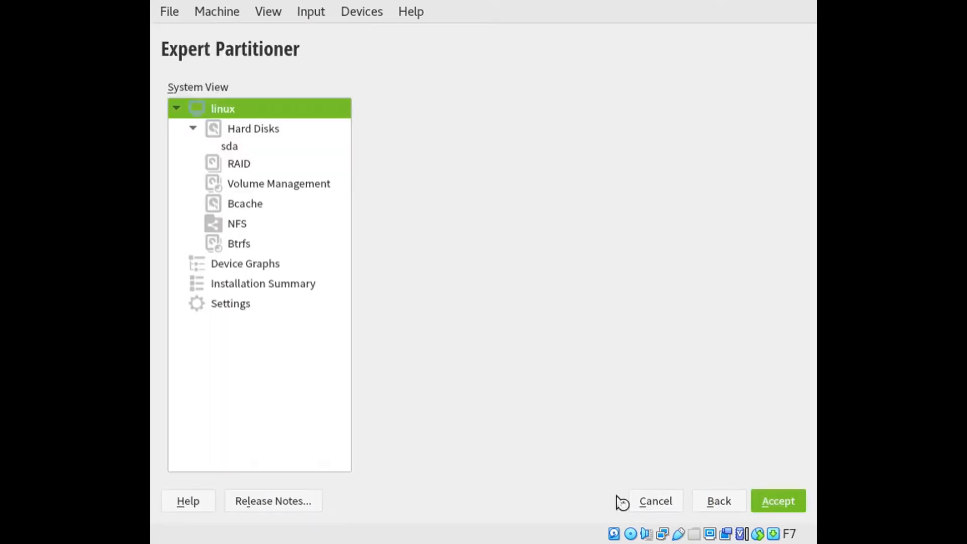
{"action": "left_click", "coordinate": [234, 150]}
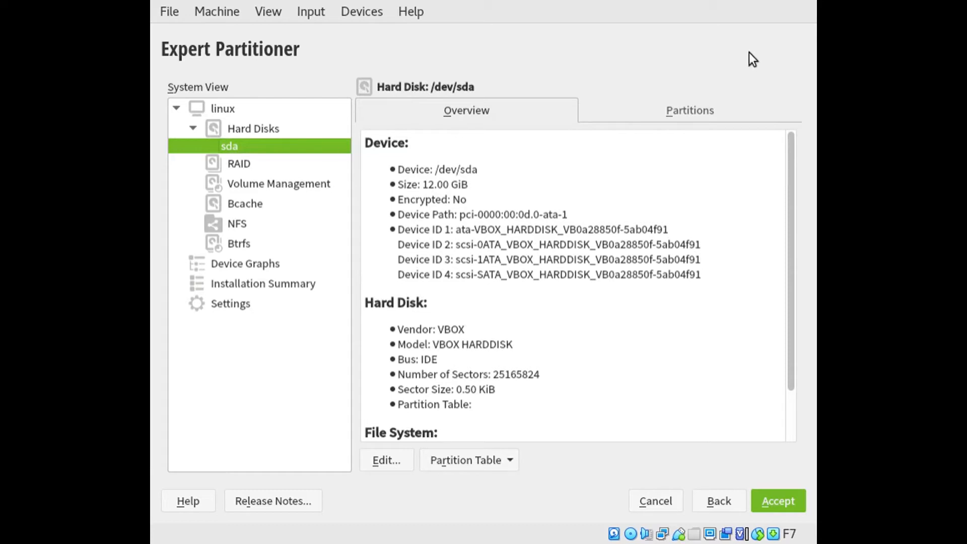
{"action": "left_click", "coordinate": [700, 108]}
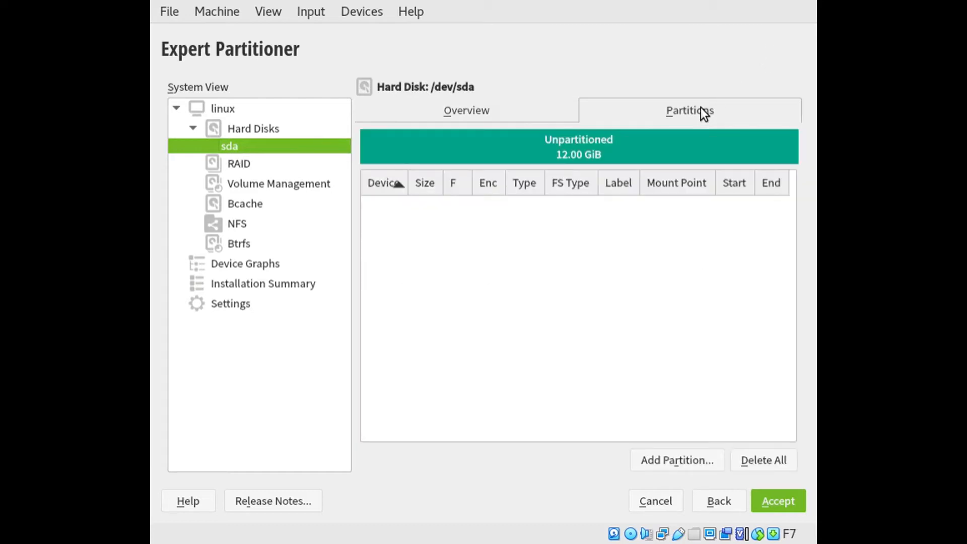
Step: Add a 2.01 GiB custom-size partition on sda with the Swap role
{"action": "left_click", "coordinate": [678, 461]}
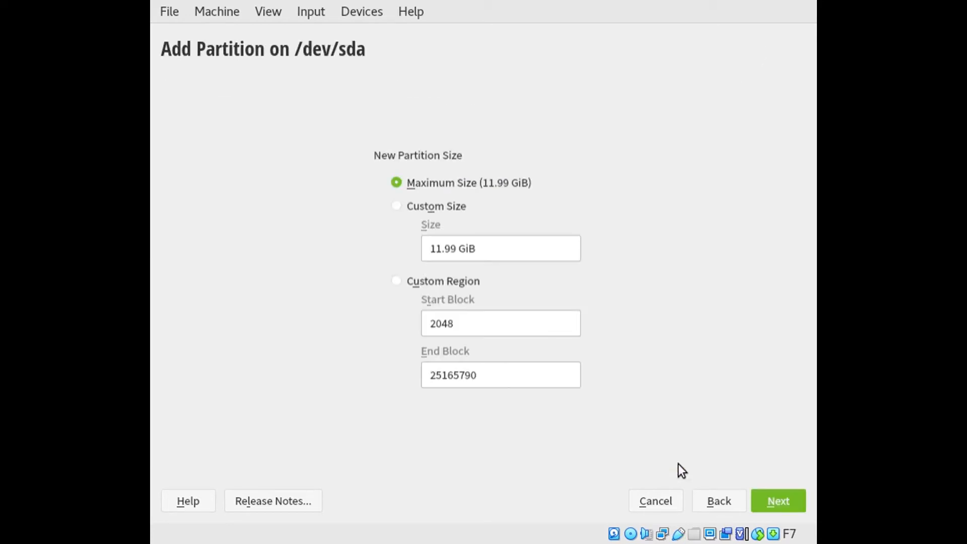
{"action": "left_click", "coordinate": [437, 207]}
{"action": "left_click_drag", "start_coordinate": [456, 247], "coordinate": [423, 248]}
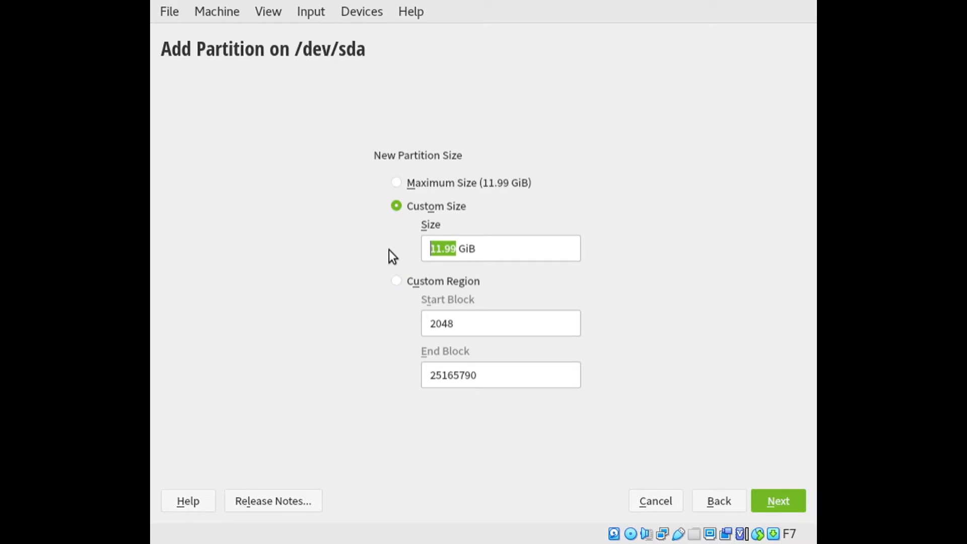
{"action": "type", "text": "20"}
{"action": "key", "text": "BackSpace"}
{"action": "type", "text": ".01"}
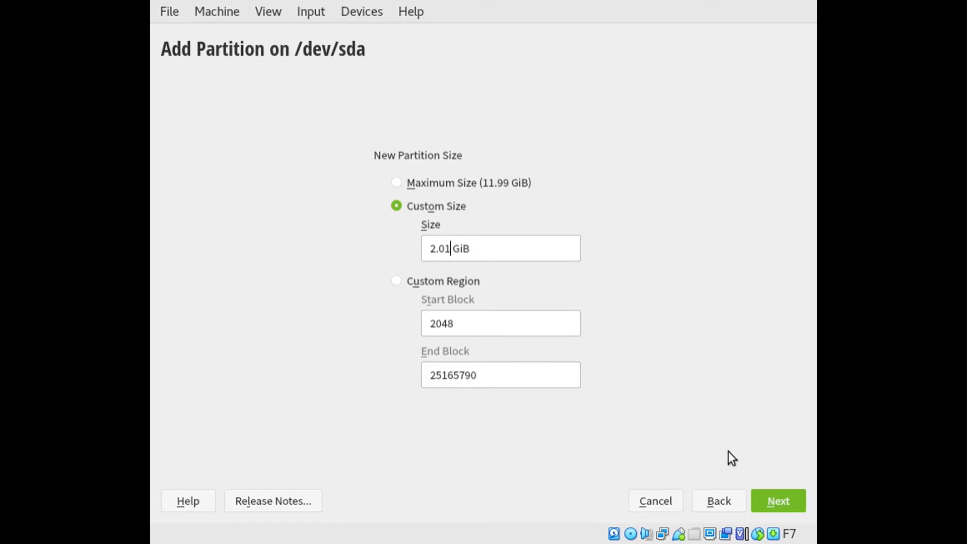
{"action": "left_click", "coordinate": [778, 499]}
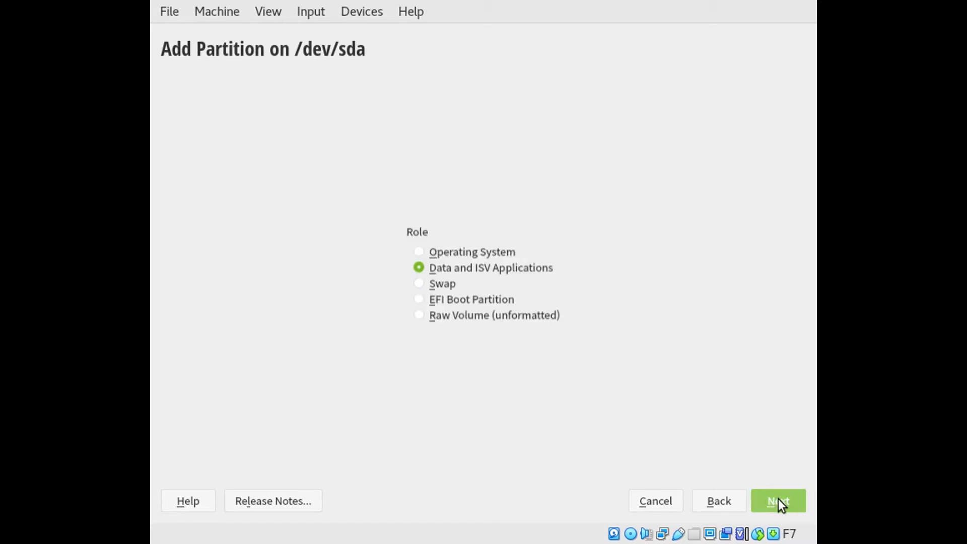
{"action": "left_click", "coordinate": [423, 283]}
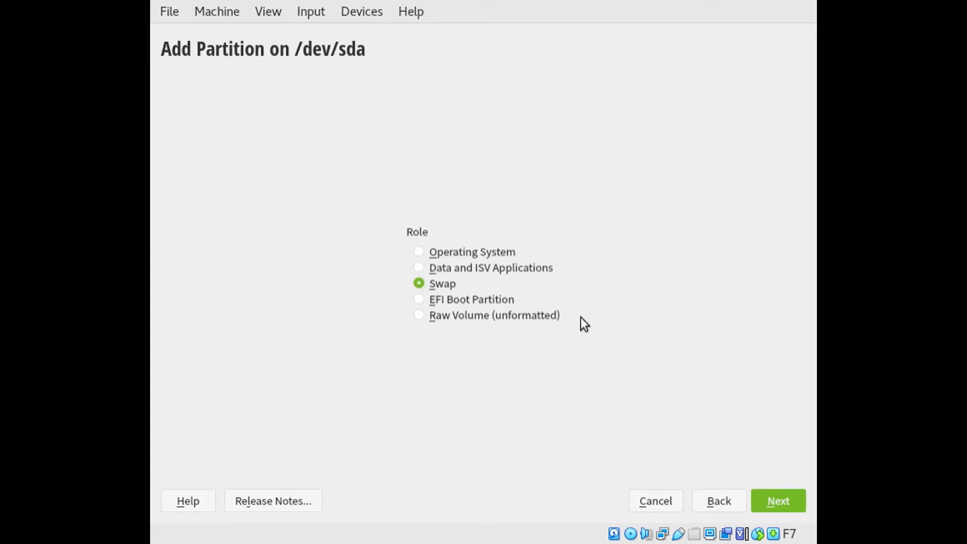
{"action": "left_click", "coordinate": [776, 499]}
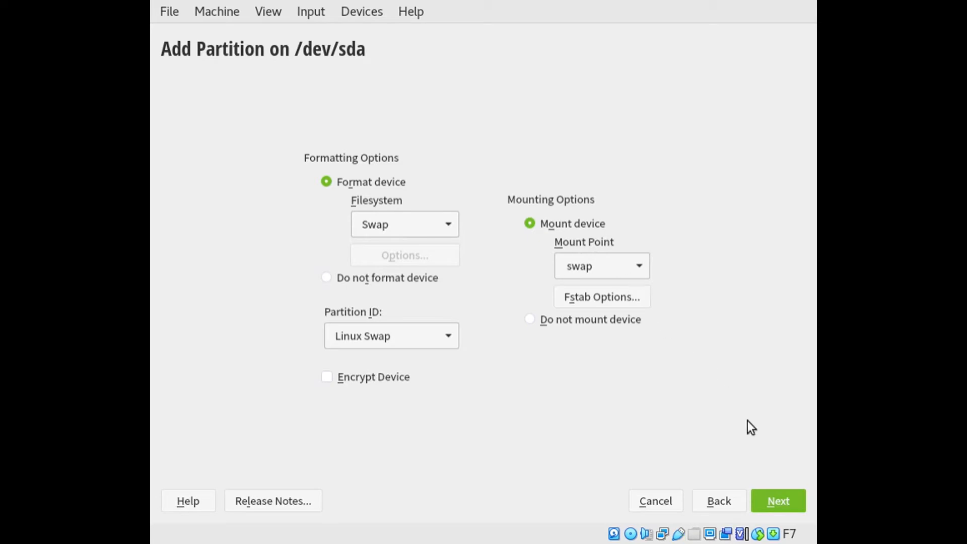
{"action": "left_click", "coordinate": [779, 503]}
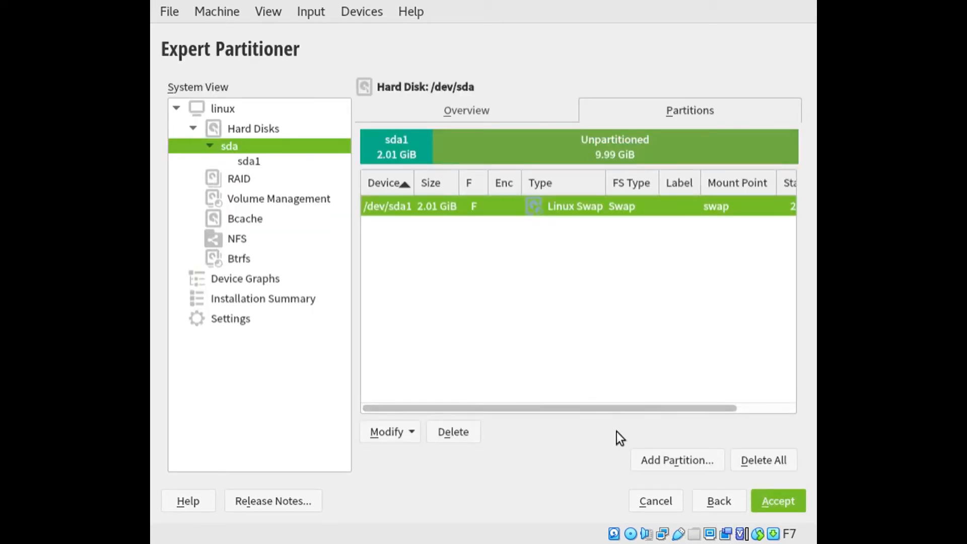
Step: Add a maximum-size Operating System partition formatted as Ext4, becoming /dev/sda2
{"action": "left_click", "coordinate": [652, 461]}
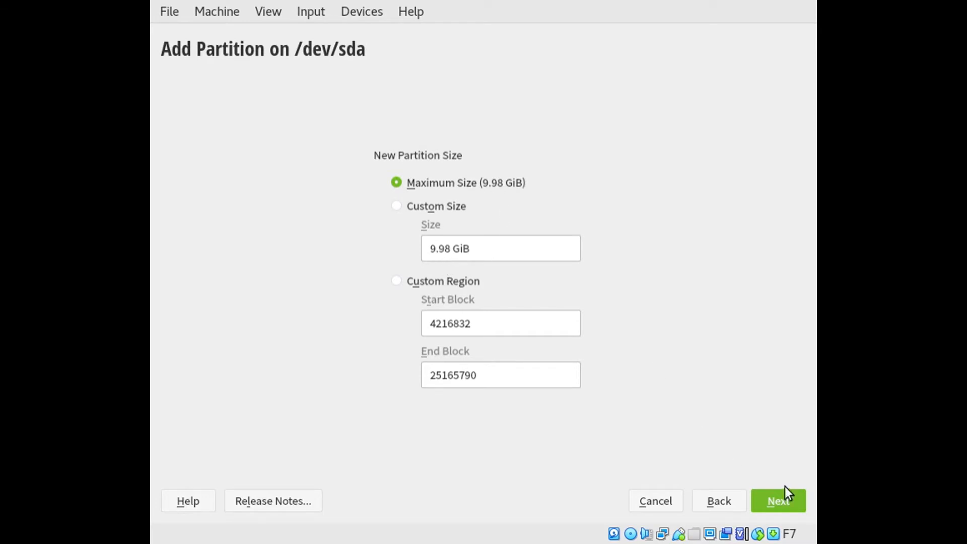
{"action": "left_click", "coordinate": [778, 501]}
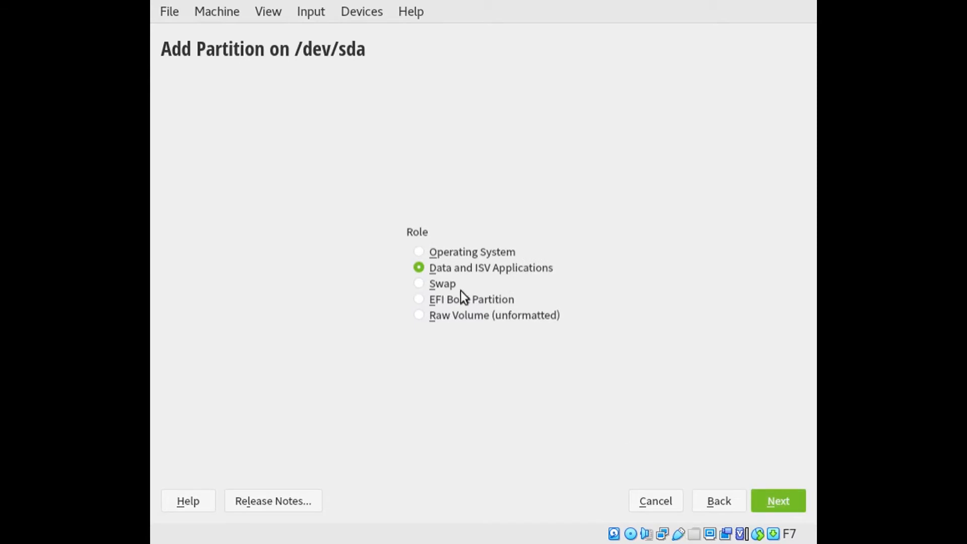
{"action": "left_click", "coordinate": [431, 254]}
{"action": "left_click", "coordinate": [781, 501]}
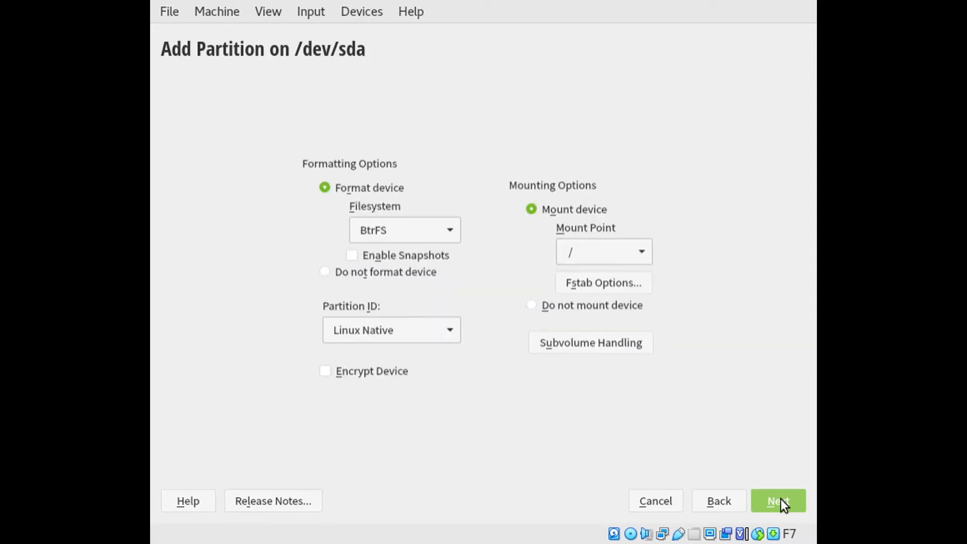
{"action": "left_click", "coordinate": [450, 229]}
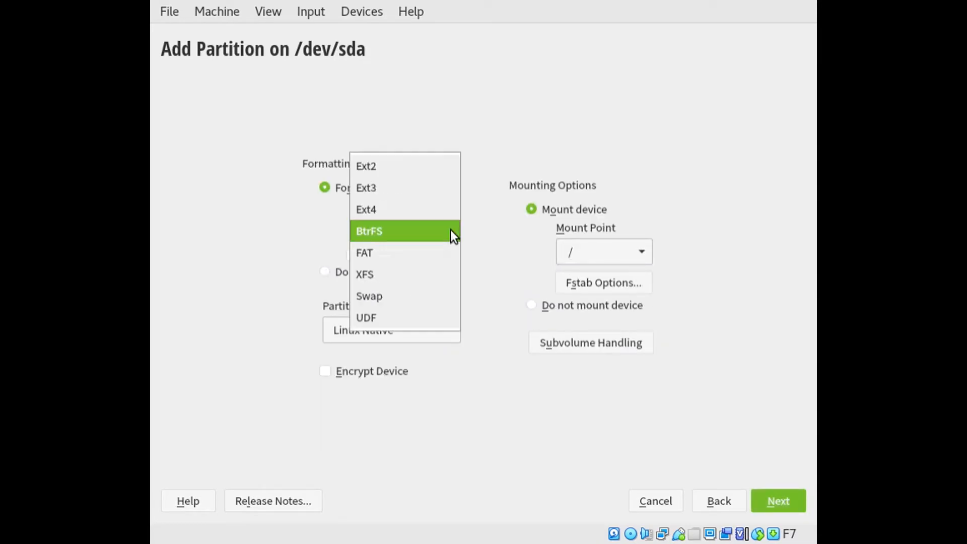
{"action": "left_click", "coordinate": [395, 210]}
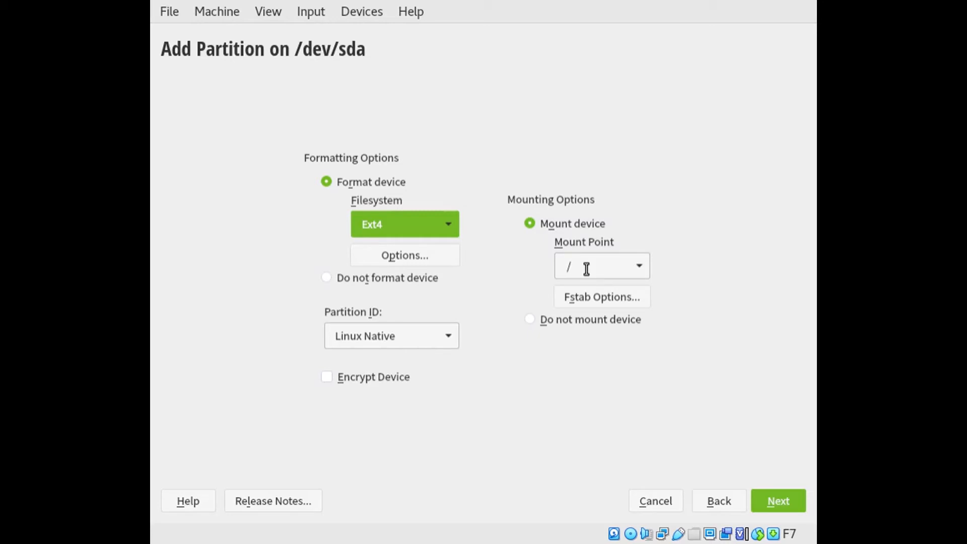
{"action": "left_click", "coordinate": [779, 501]}
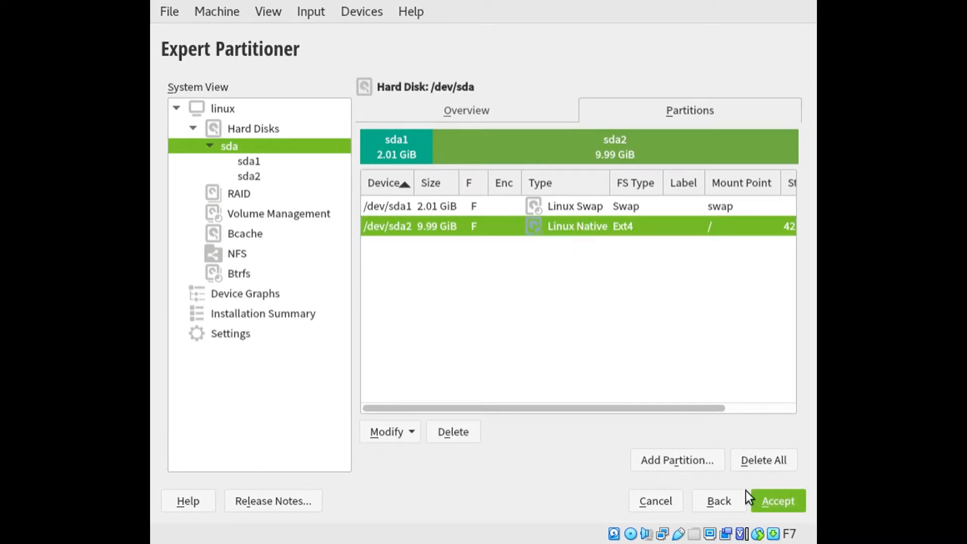
Step: Accept the swap plus Ext4 root layout, overriding the BIOS Boot warning, and continue
{"action": "left_click", "coordinate": [783, 503]}
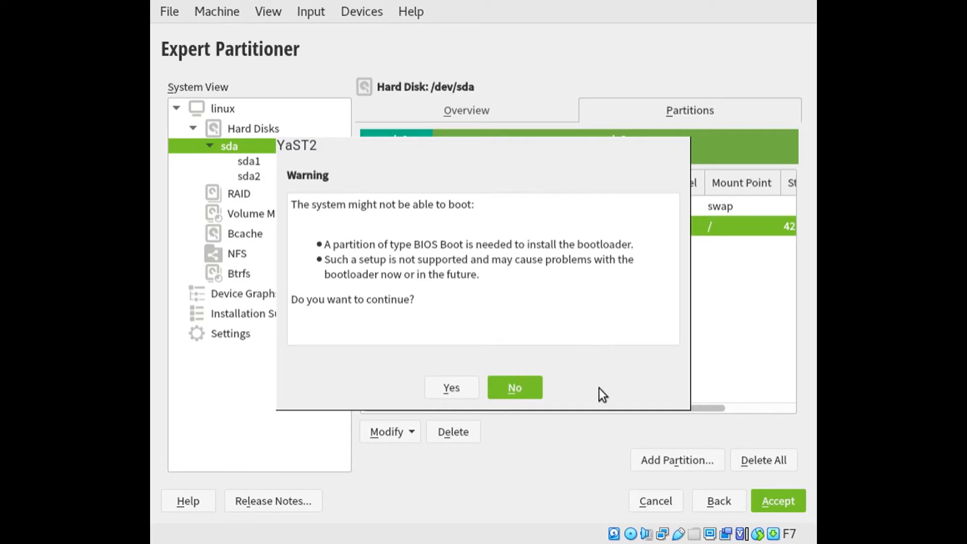
{"action": "left_click", "coordinate": [453, 386]}
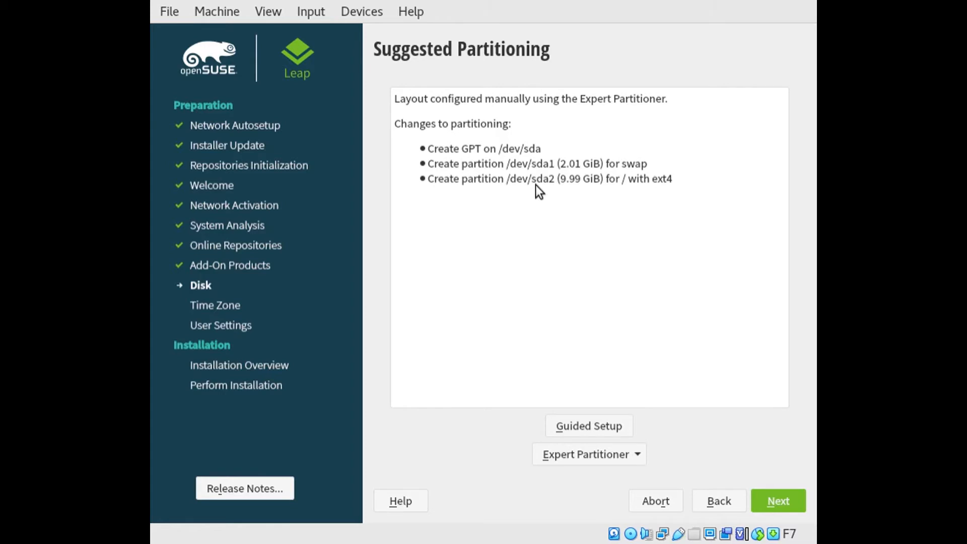
{"action": "left_click", "coordinate": [779, 500]}
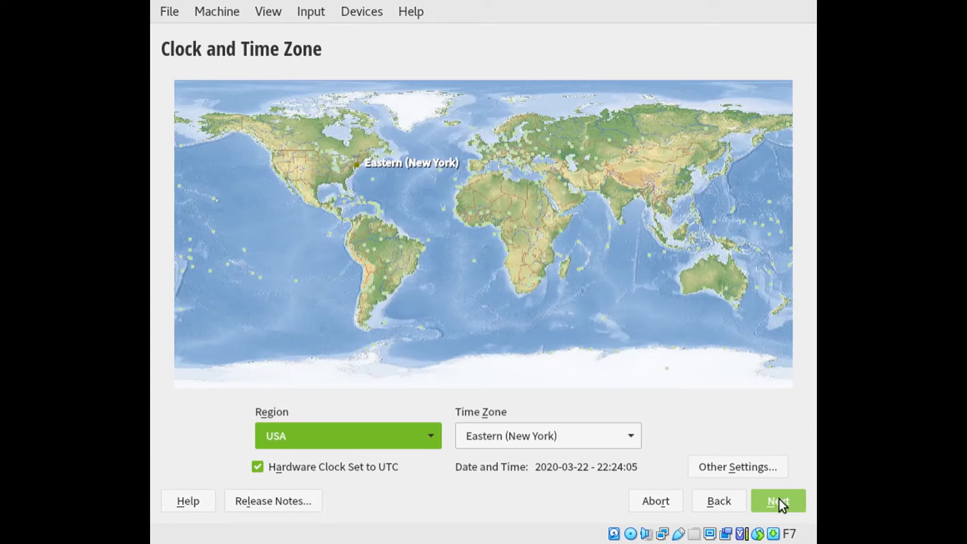
Step: Choose Mountain (Denver) as the USA time zone and continue
{"action": "left_click", "coordinate": [633, 441]}
{"action": "left_click", "coordinate": [545, 434]}
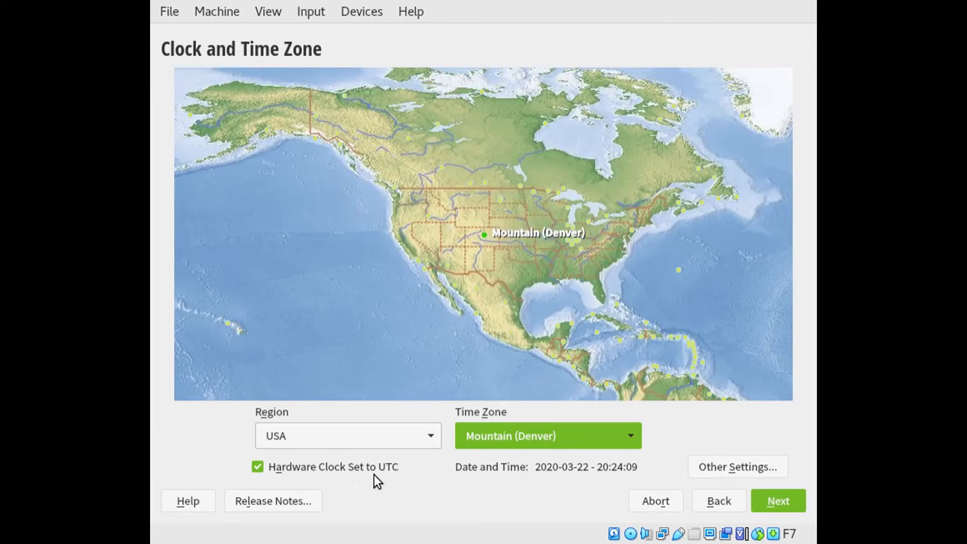
{"action": "left_click", "coordinate": [784, 503]}
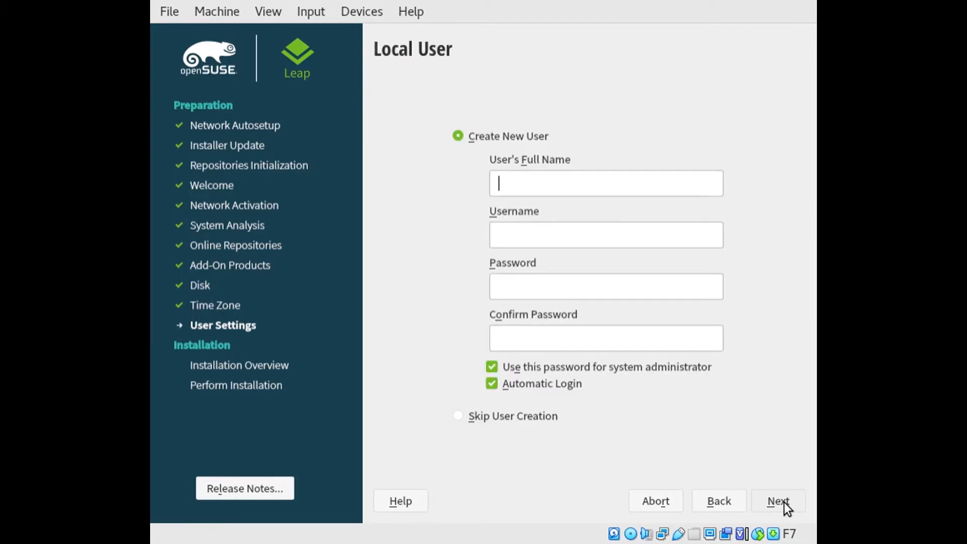
Step: Enter the user's full name, username and password, disable automatic login, and continue
{"action": "type", "text": "Patrick Headley"}
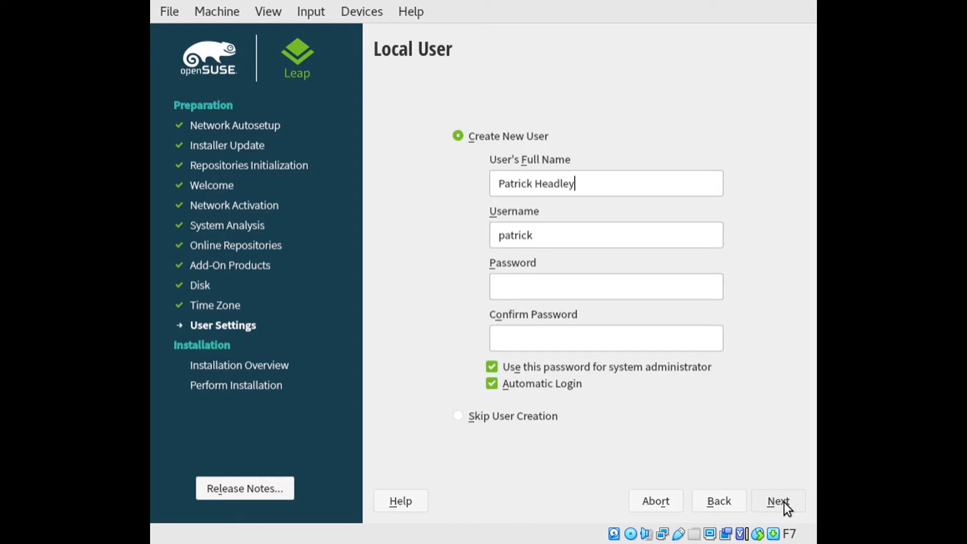
{"action": "key", "text": "Tab"}
{"action": "type", "text": "pheadleylocal"}
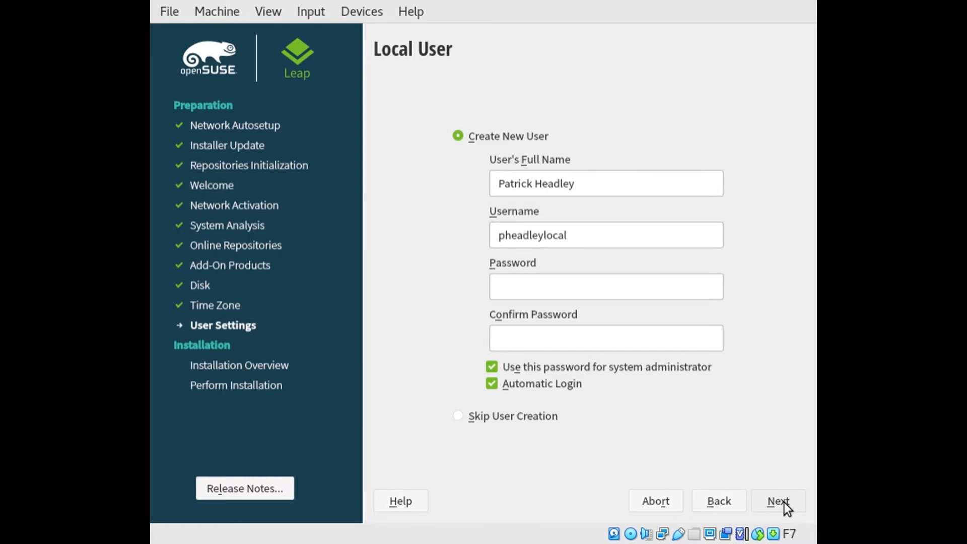
{"action": "key", "text": "Tab"}
{"action": "type", "text": "*********"}
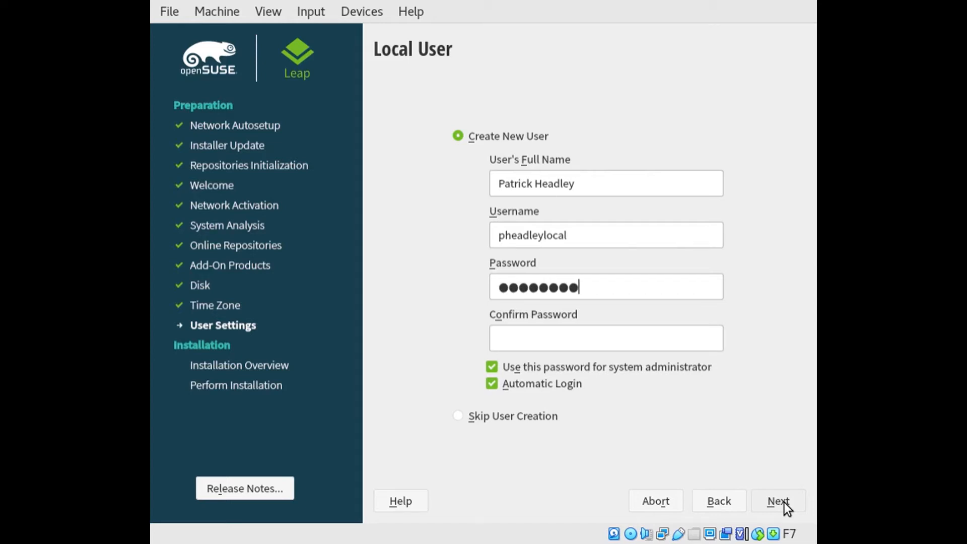
{"action": "key", "text": "Tab"}
{"action": "type", "text": "*********"}
{"action": "key", "text": "Tab"}
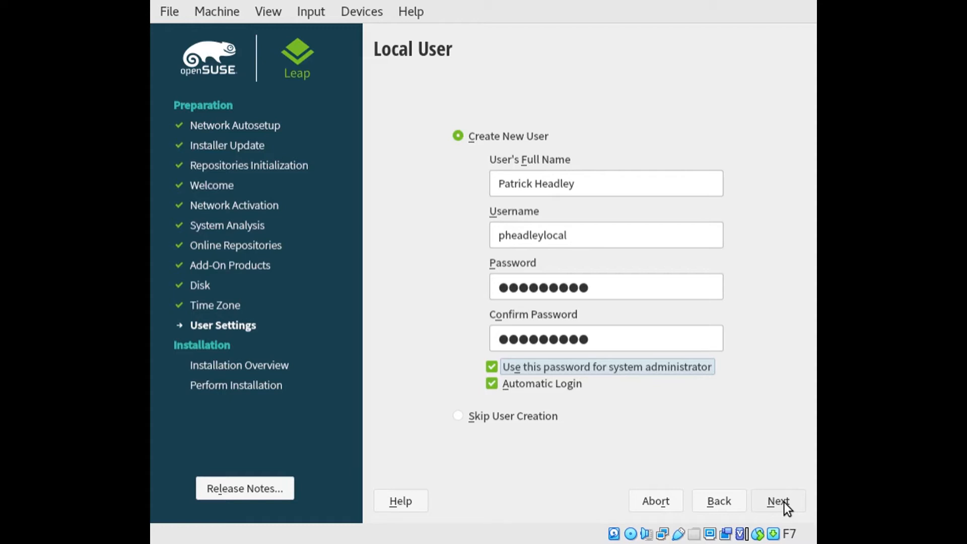
{"action": "left_click", "coordinate": [494, 382]}
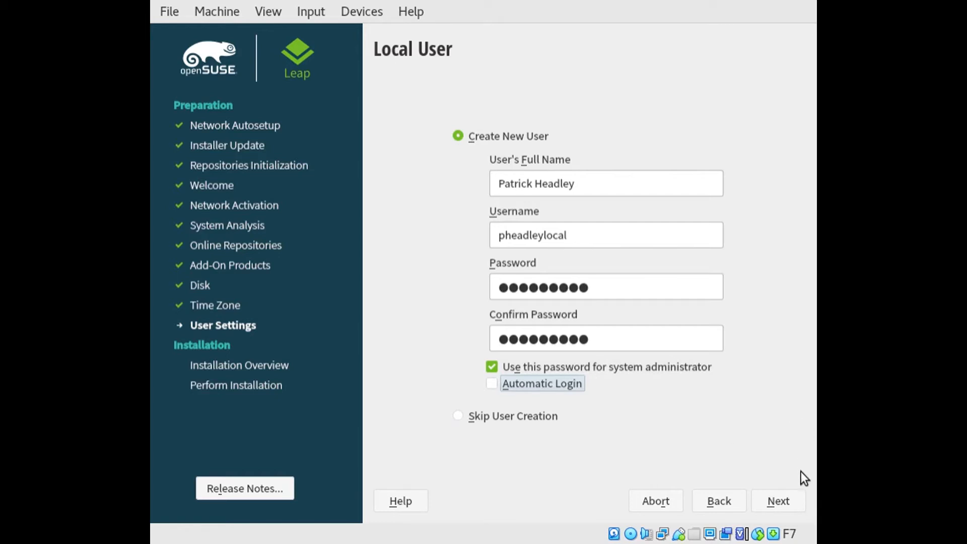
{"action": "left_click", "coordinate": [780, 502]}
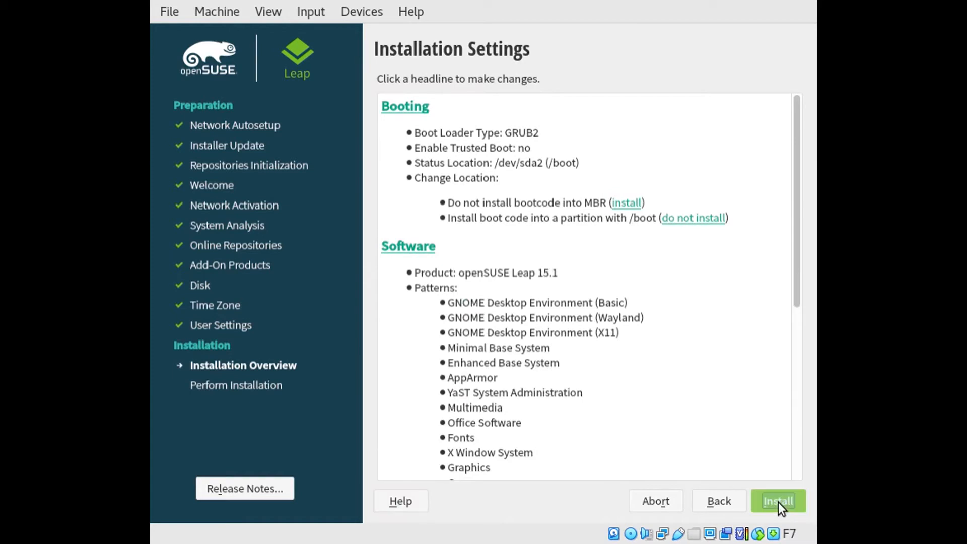
Step: Disable the firewall in Installation Settings and confirm starting the installation
{"action": "left_click_drag", "start_coordinate": [799, 255], "coordinate": [800, 427]}
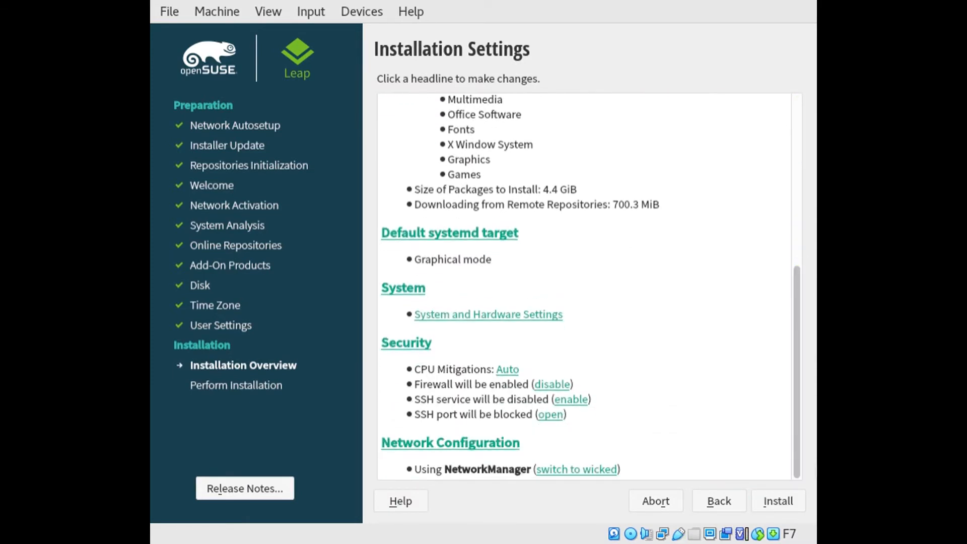
{"action": "left_click", "coordinate": [553, 385]}
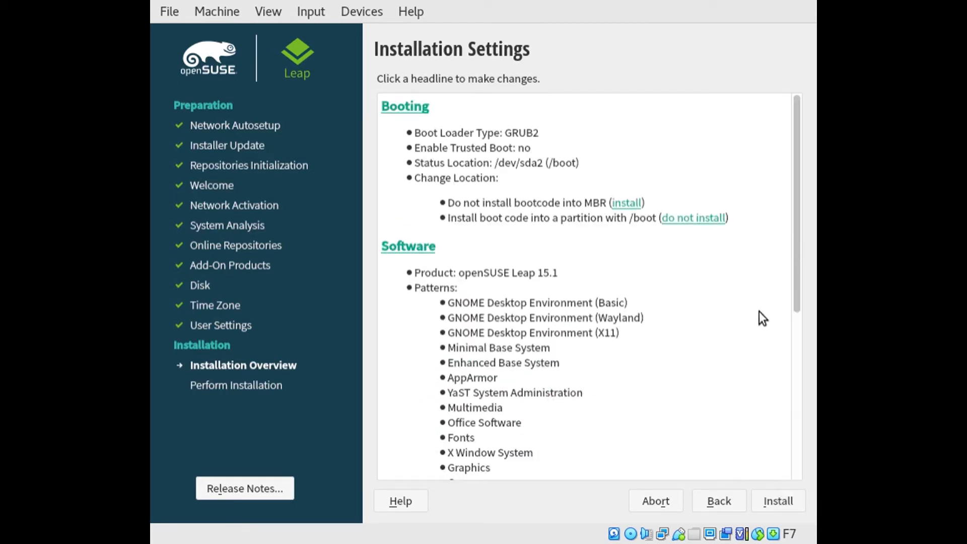
{"action": "left_click", "coordinate": [778, 502]}
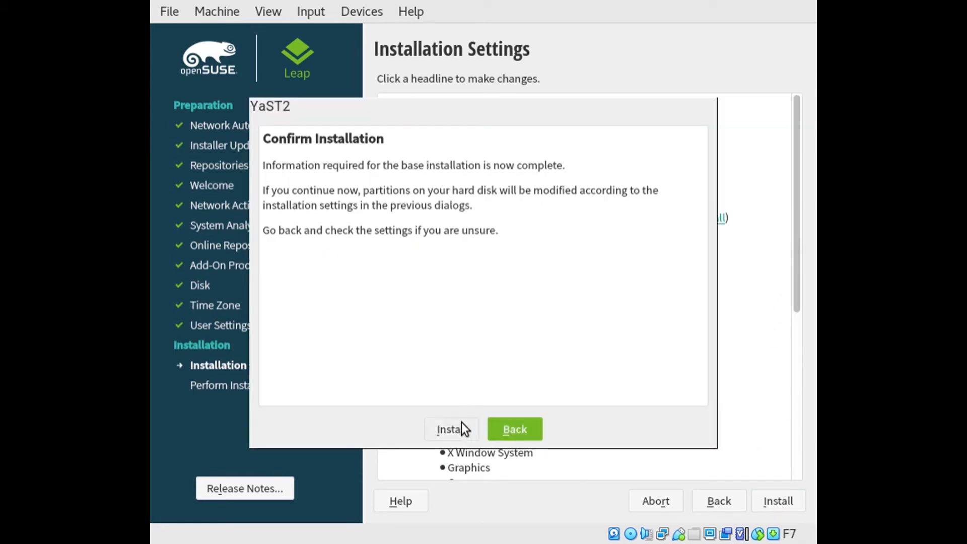
{"action": "left_click", "coordinate": [450, 430]}
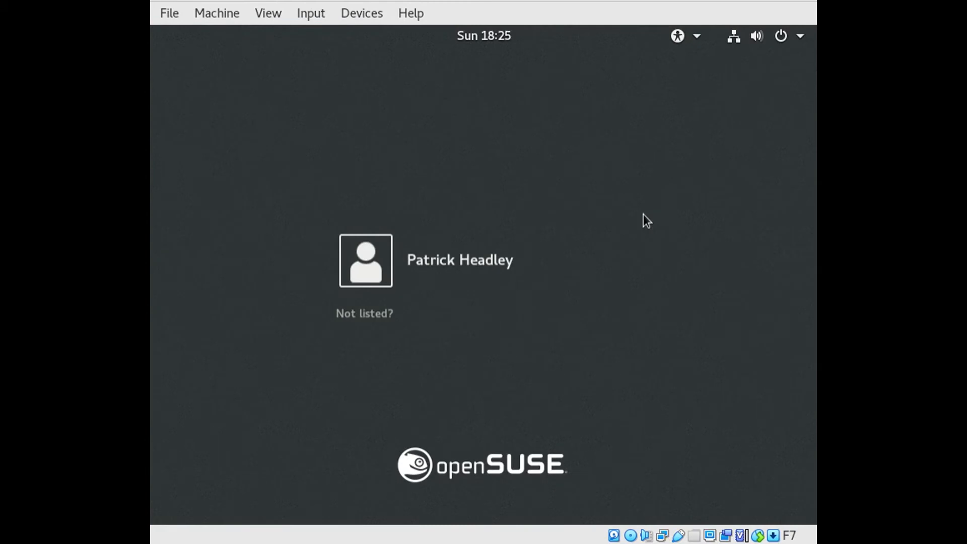
Step: Sign in to the new user account with its password at the GNOME login screen
{"action": "left_click", "coordinate": [421, 260]}
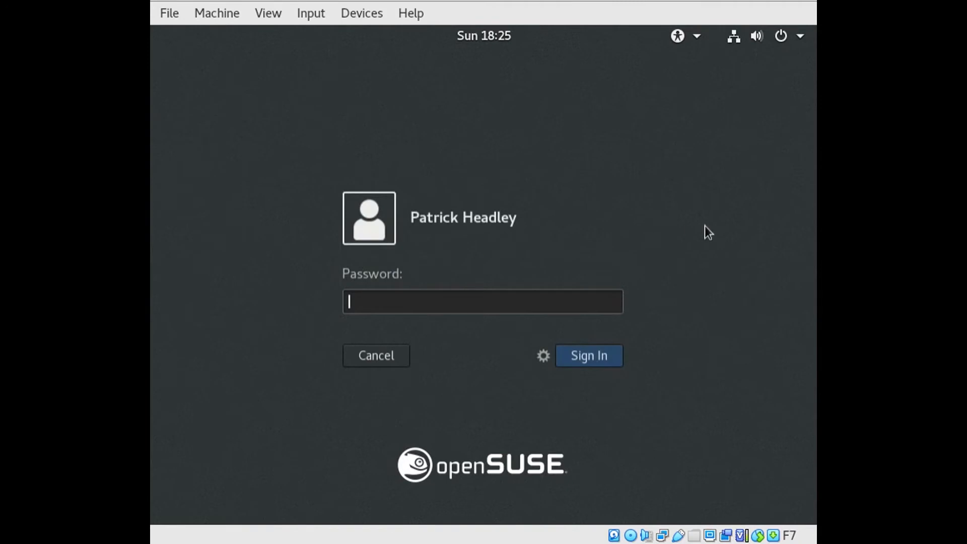
{"action": "type", "text": "*********"}
{"action": "key", "text": "Return"}
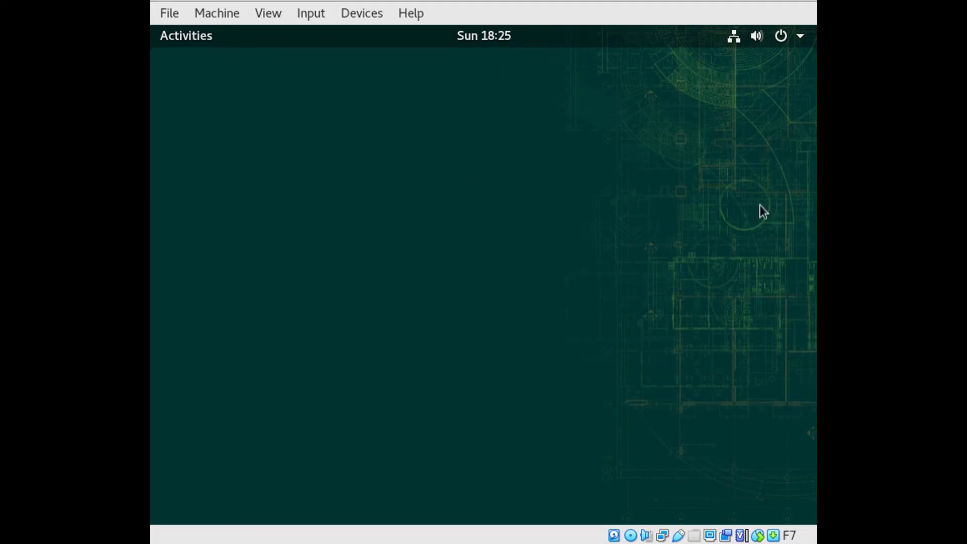
Step: In Settings > Devices > Displays, choose 1920 × 1200 (16:10) resolution and apply it
{"action": "left_click", "coordinate": [786, 39]}
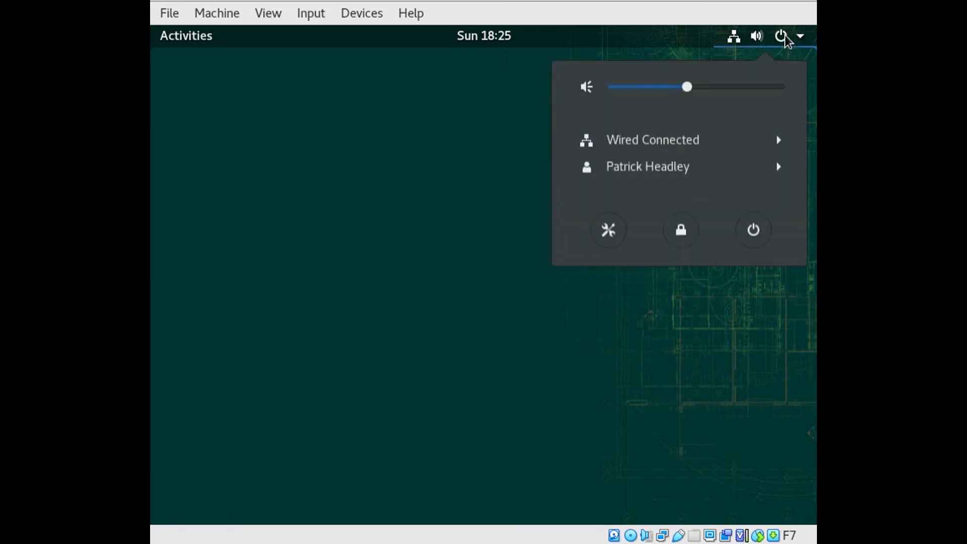
{"action": "left_click", "coordinate": [608, 234]}
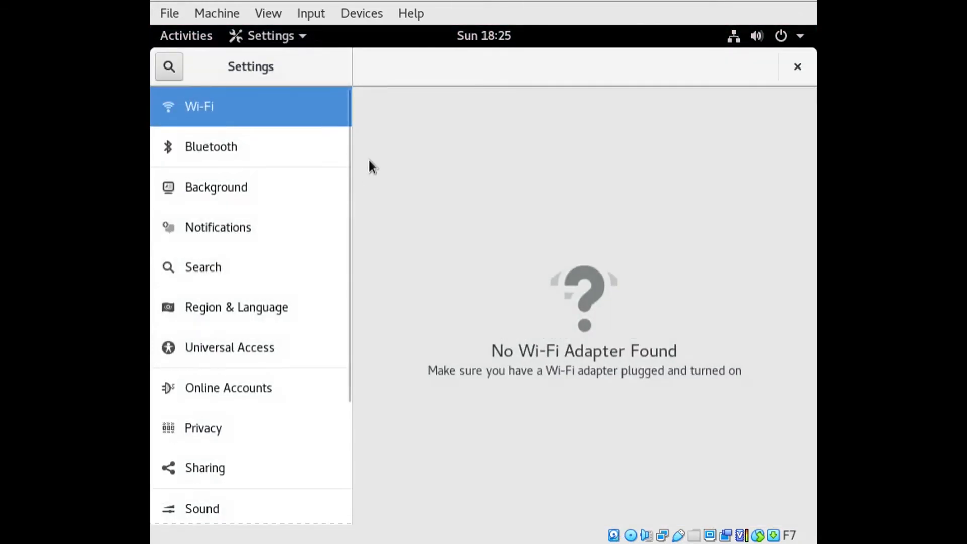
{"action": "left_click_drag", "start_coordinate": [350, 188], "coordinate": [346, 431]}
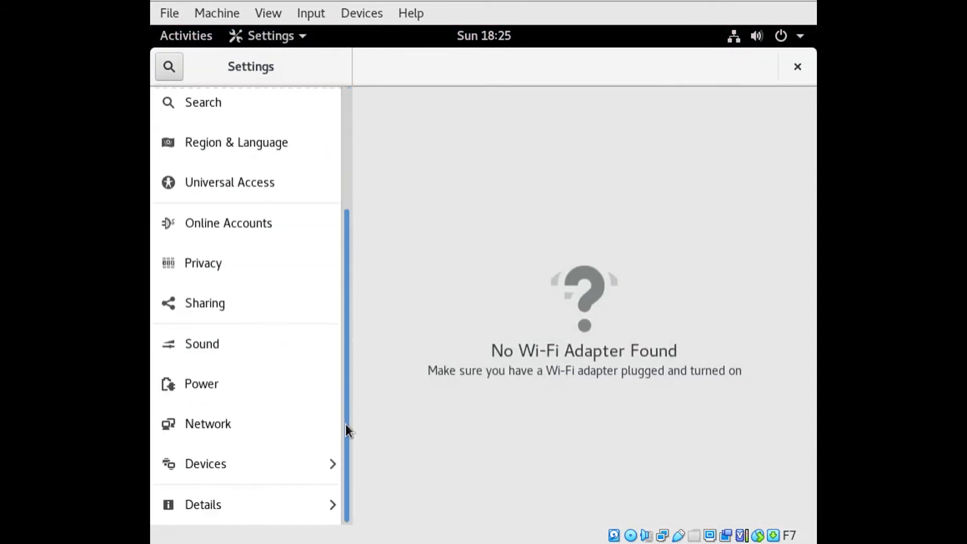
{"action": "left_click", "coordinate": [221, 465]}
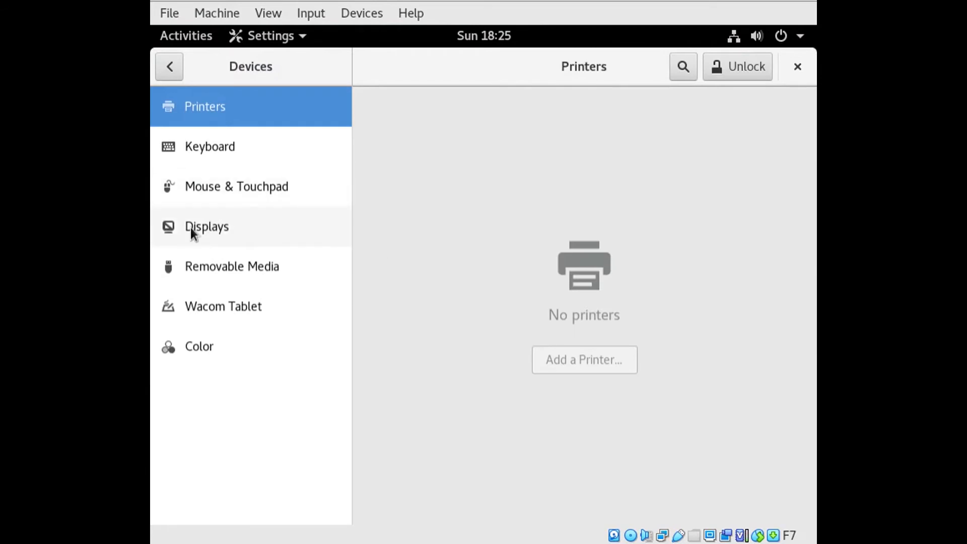
{"action": "left_click", "coordinate": [190, 228]}
{"action": "left_click", "coordinate": [491, 222]}
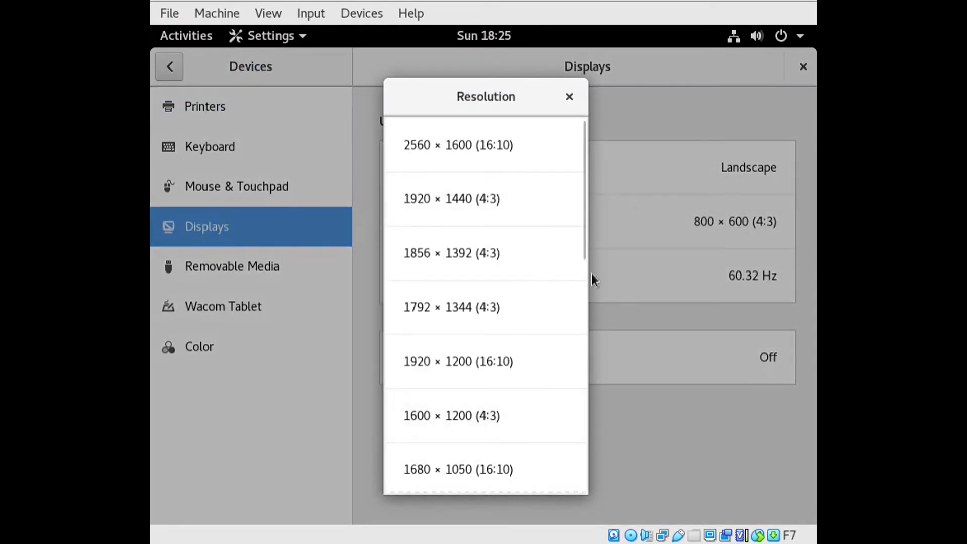
{"action": "left_click_drag", "start_coordinate": [584, 231], "coordinate": [598, 277]}
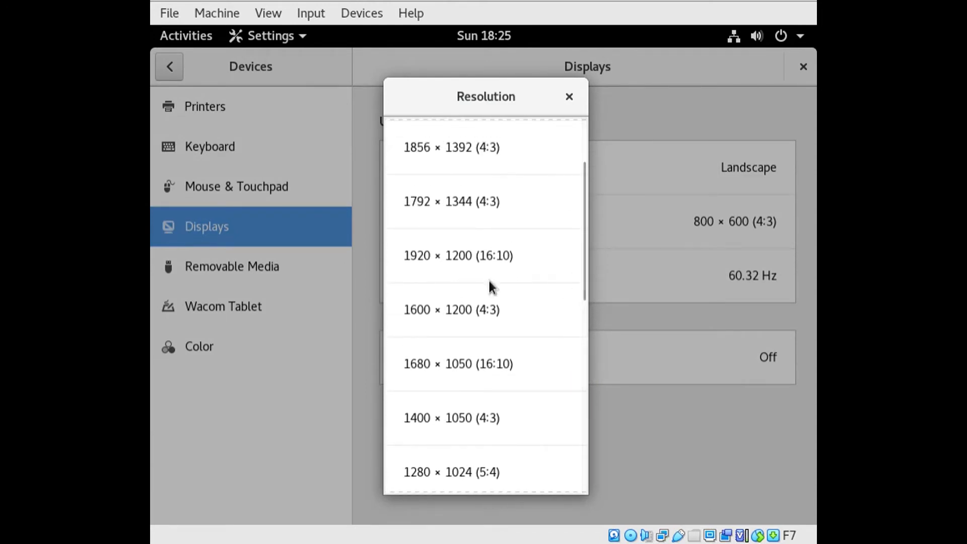
{"action": "left_click", "coordinate": [464, 258]}
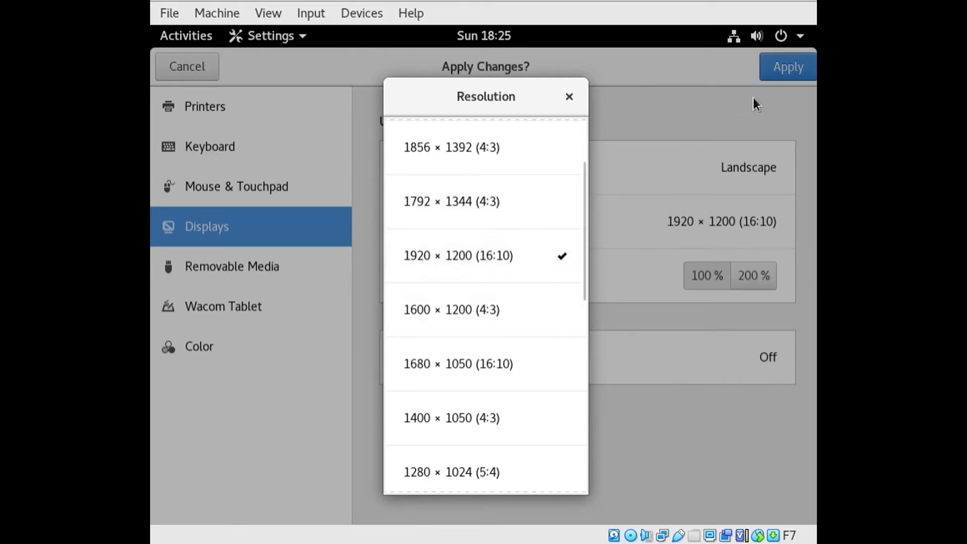
{"action": "left_click", "coordinate": [572, 96]}
{"action": "left_click", "coordinate": [787, 74]}
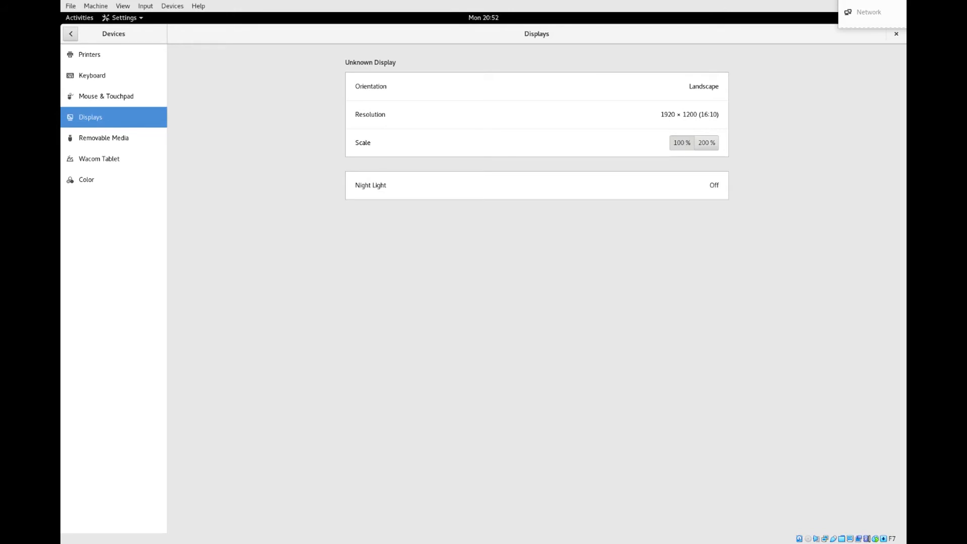
Step: Unmaximize the Settings window, move it toward the screen centre and close it
{"action": "double_click", "coordinate": [553, 33]}
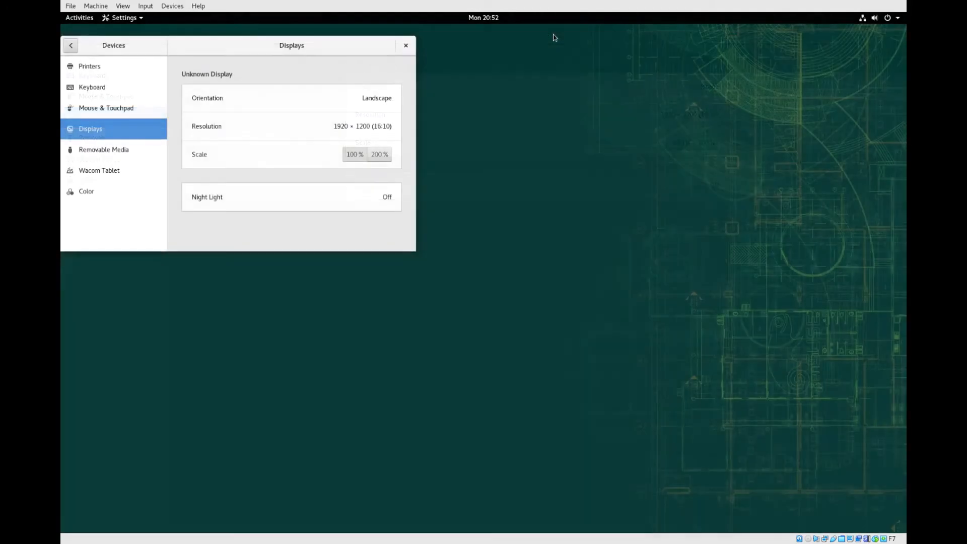
{"action": "left_click_drag", "start_coordinate": [338, 52], "coordinate": [435, 120]}
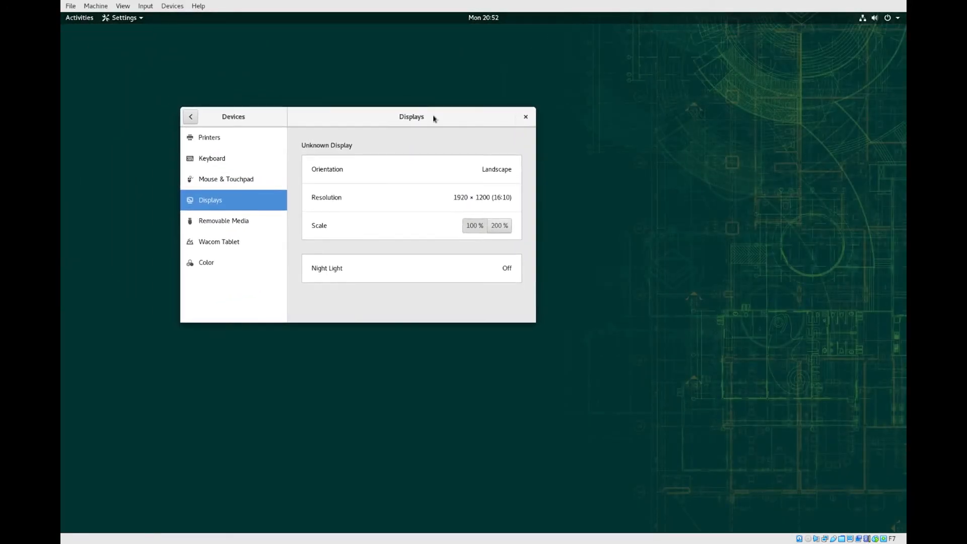
{"action": "left_click", "coordinate": [526, 117]}
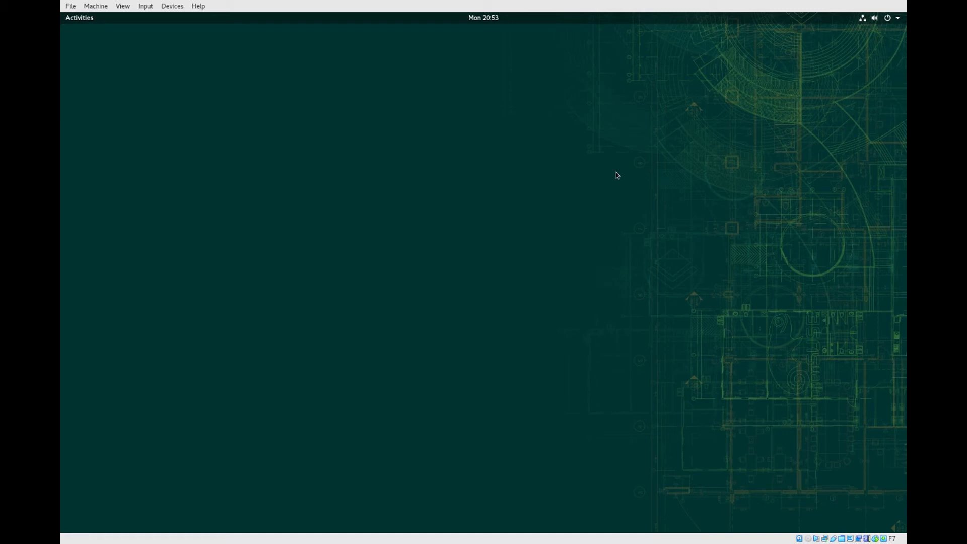
Step: In Firefox, search 'dash to dock' and open its extensions.gnome.org page
{"action": "left_click", "coordinate": [82, 20]}
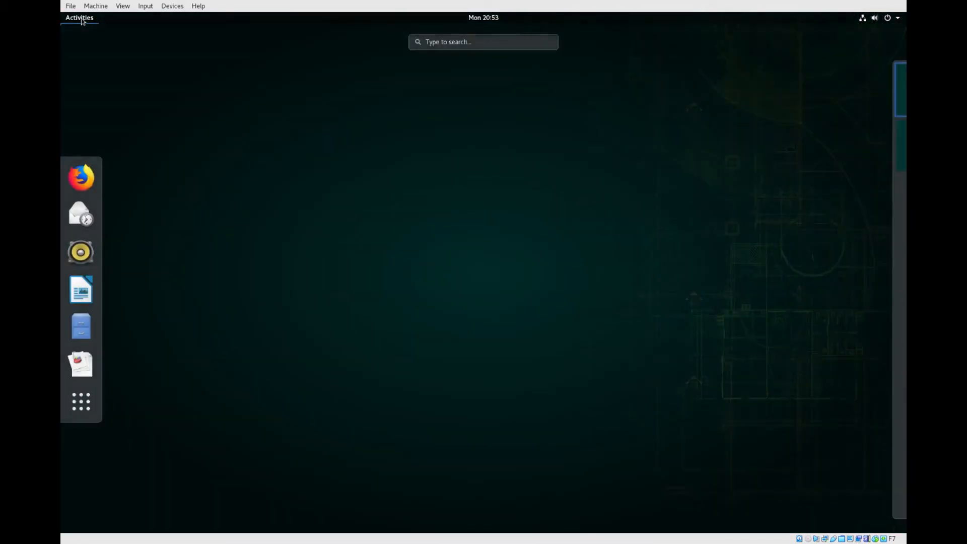
{"action": "left_click", "coordinate": [81, 179]}
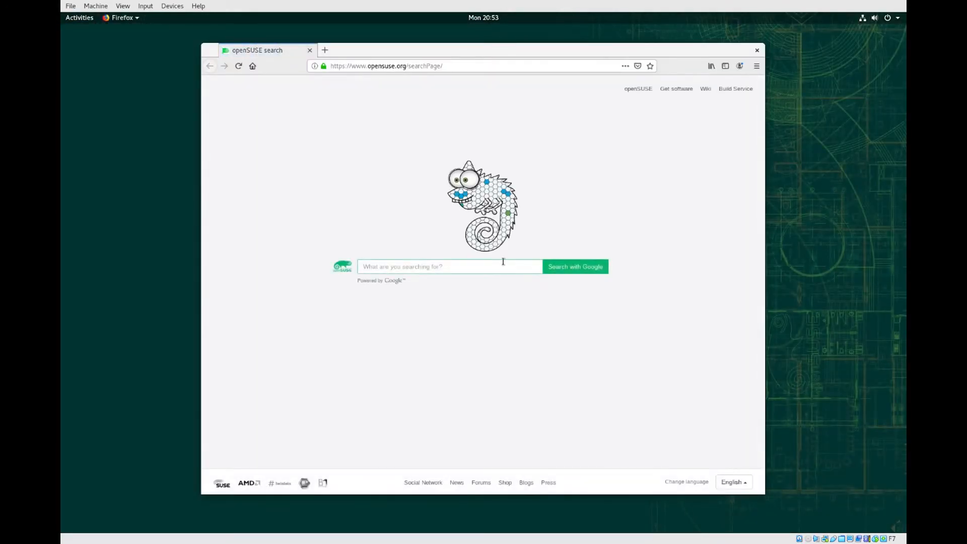
{"action": "type", "text": "dash to dock"}
{"action": "key", "text": "Return"}
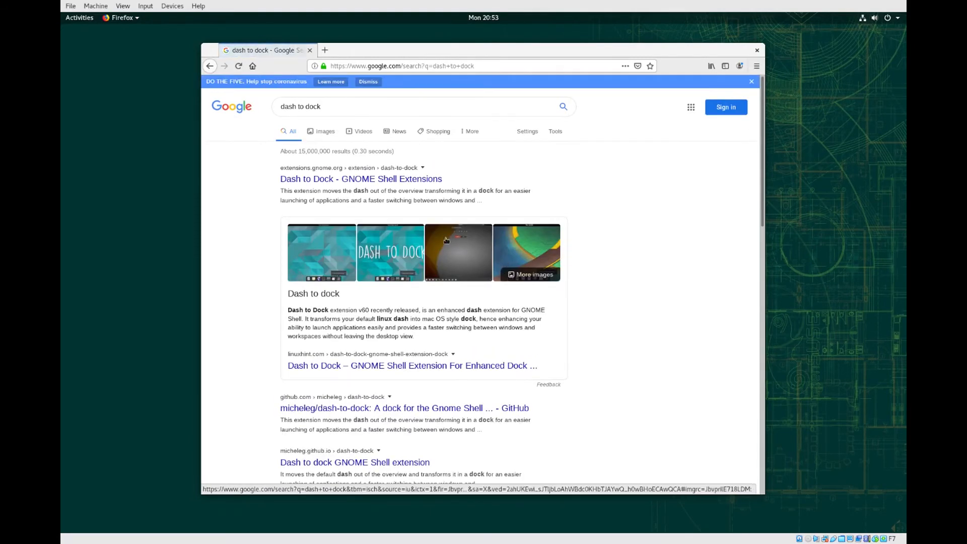
{"action": "left_click", "coordinate": [370, 181]}
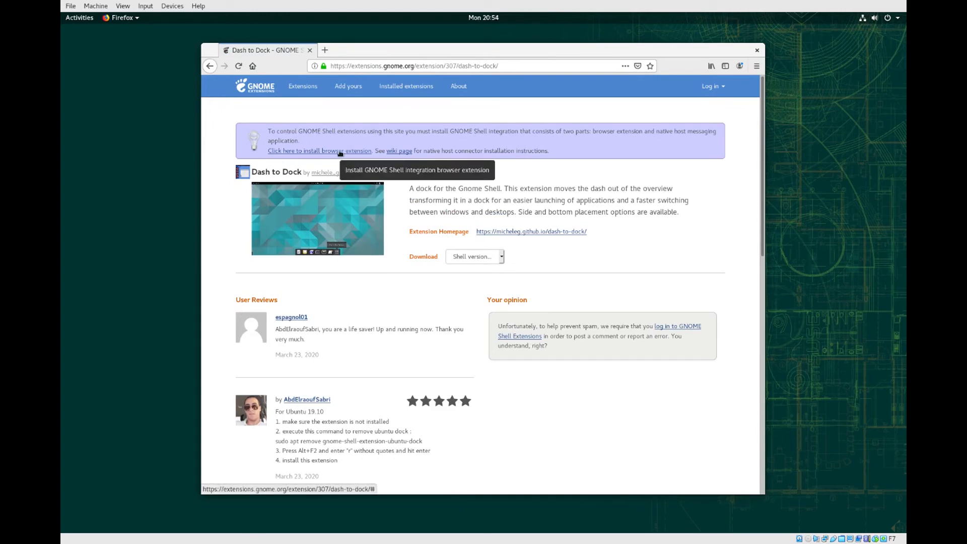
Step: Install the GNOME Shell integration browser add-on, granting its permissions
{"action": "left_click", "coordinate": [340, 153]}
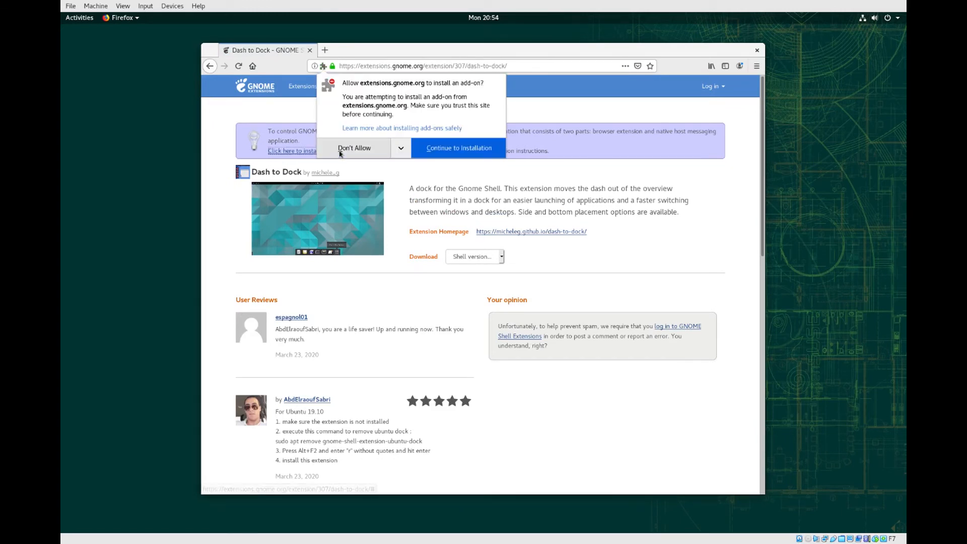
{"action": "left_click", "coordinate": [467, 151]}
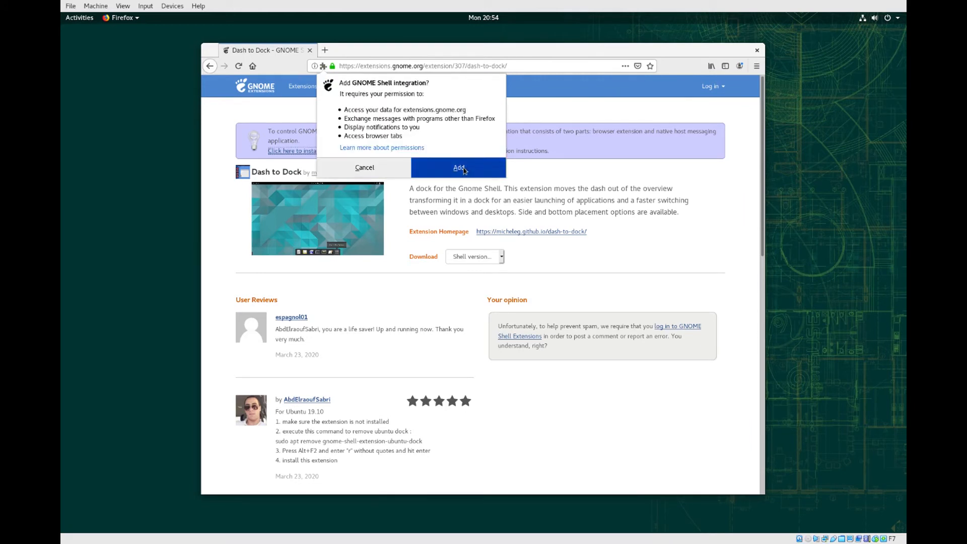
{"action": "left_click", "coordinate": [464, 170]}
{"action": "left_click", "coordinate": [677, 134]}
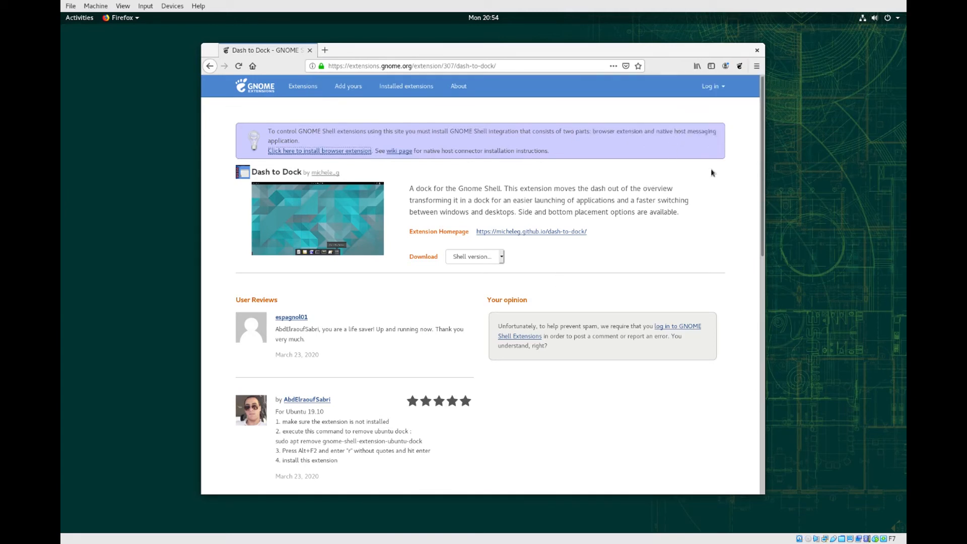
Step: Reload the page, switch Dash to Dock on, confirm its installation, then close Firefox
{"action": "key", "text": "F5"}
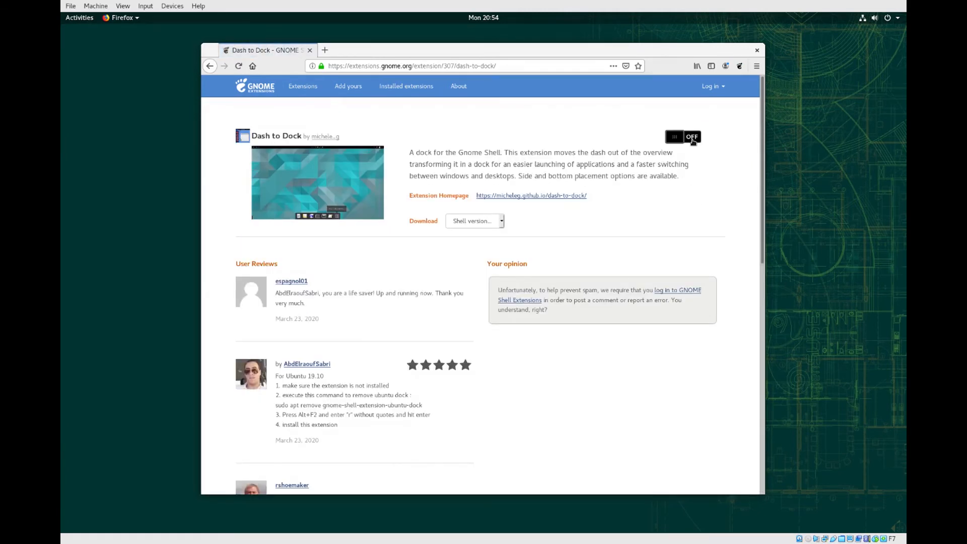
{"action": "left_click", "coordinate": [693, 140]}
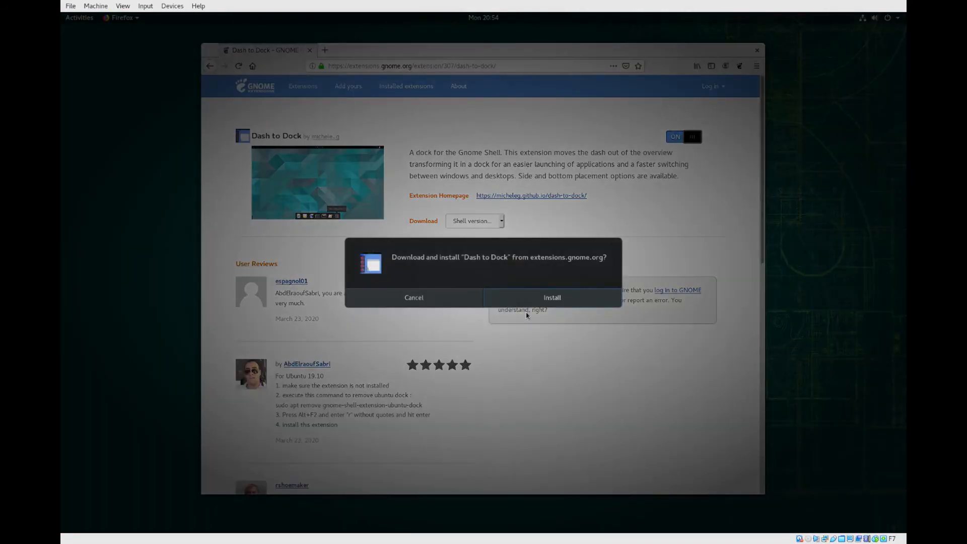
{"action": "left_click", "coordinate": [550, 301]}
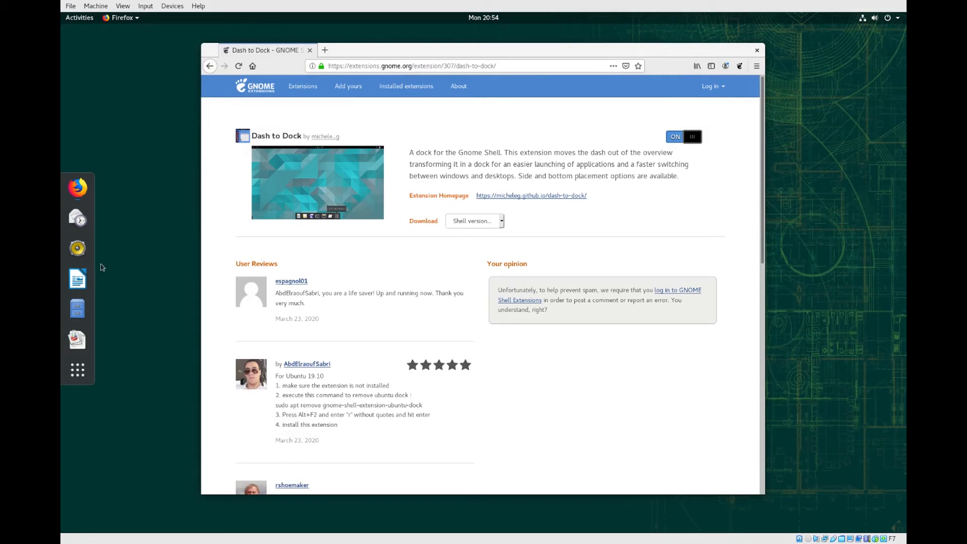
{"action": "left_click", "coordinate": [757, 51]}
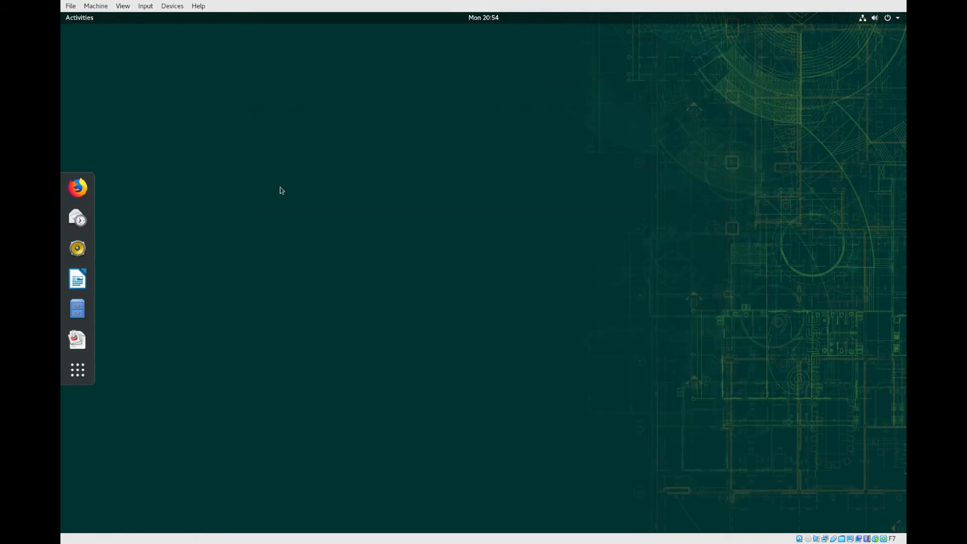
Step: Launch GNOME Tweaks by searching 'twea' in the Activities overview
{"action": "left_click", "coordinate": [80, 23]}
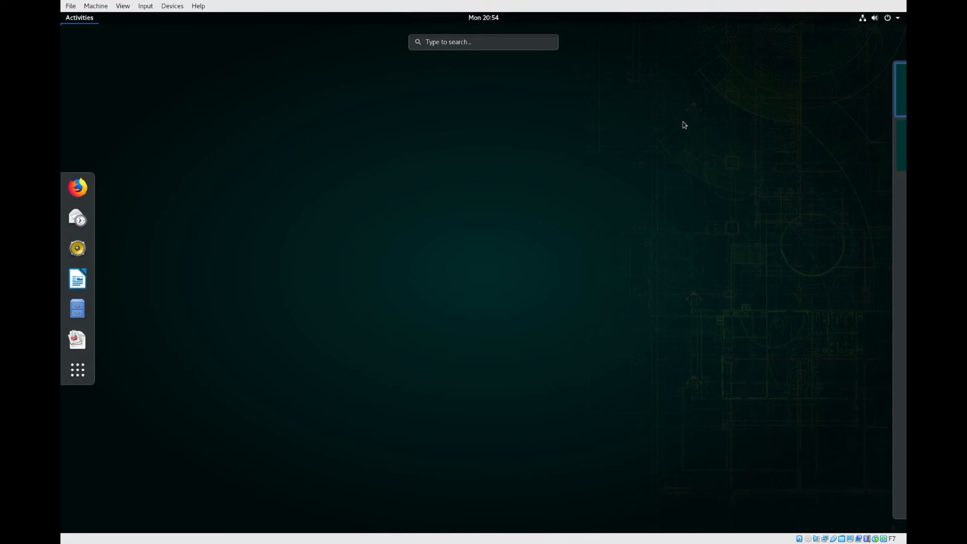
{"action": "type", "text": "tweak"}
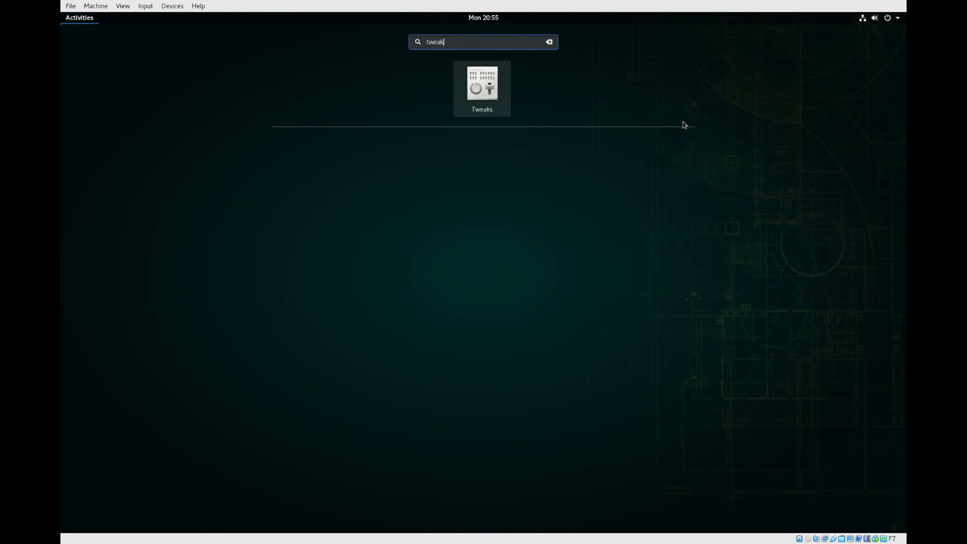
{"action": "key", "text": "Return"}
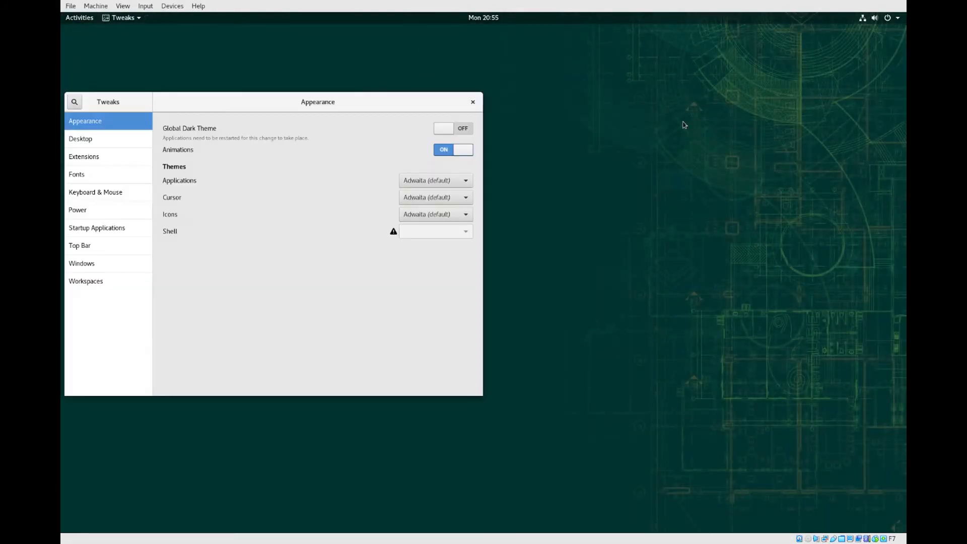
Step: On the Tweaks Windows page, switch on the Maximize and Minimize titlebar buttons
{"action": "left_click", "coordinate": [87, 266]}
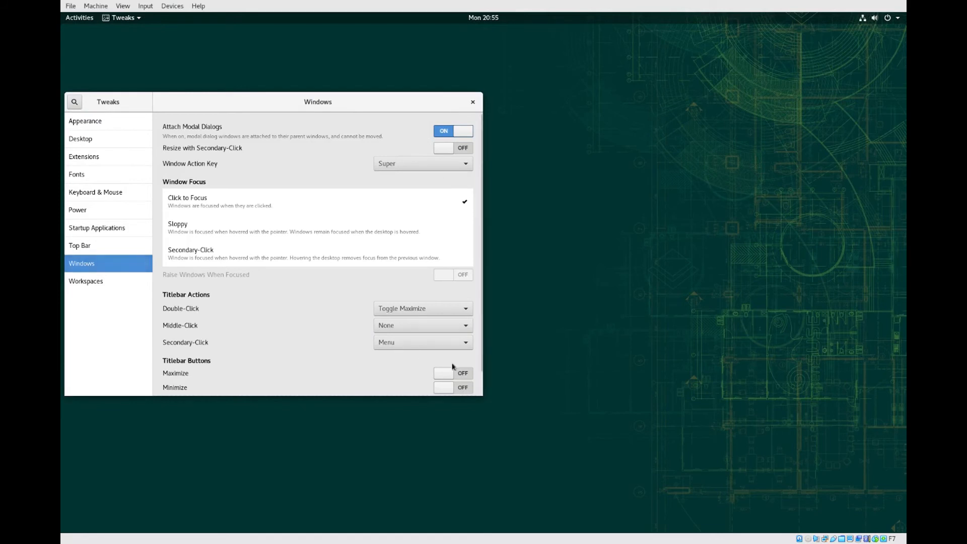
{"action": "left_click", "coordinate": [467, 374]}
{"action": "left_click", "coordinate": [464, 389]}
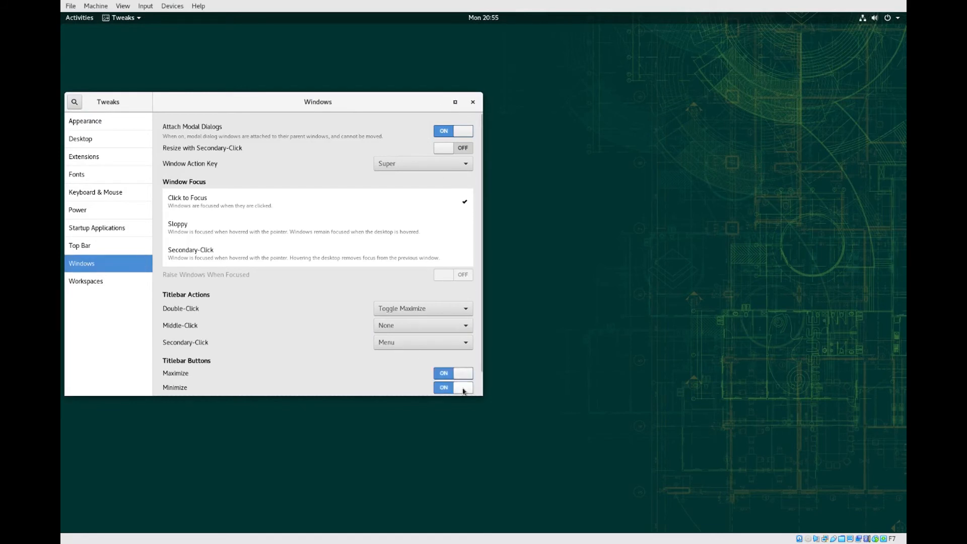
Step: Open Dash to Dock's settings from Extensions and turn Intelligent autohide off
{"action": "left_click", "coordinate": [88, 159]}
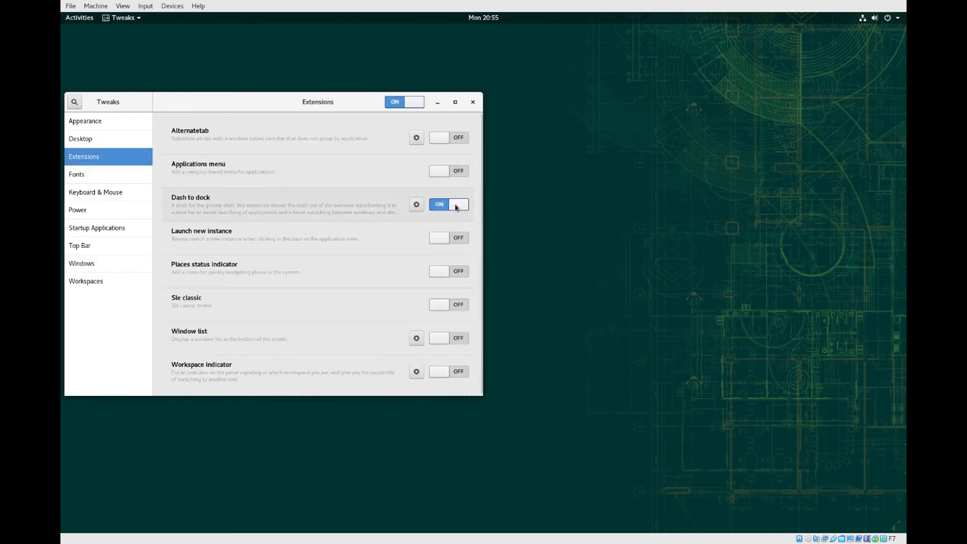
{"action": "left_click", "coordinate": [416, 205]}
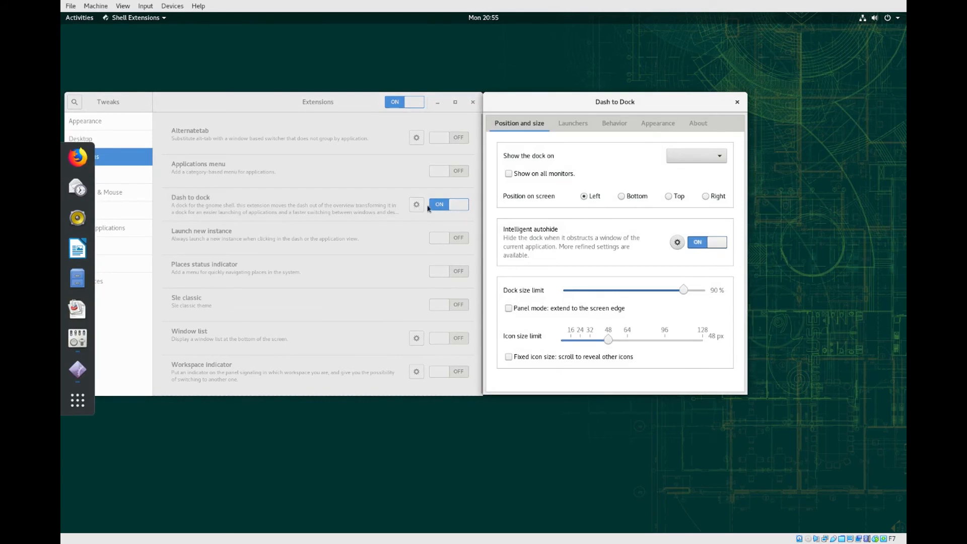
{"action": "left_click", "coordinate": [700, 244]}
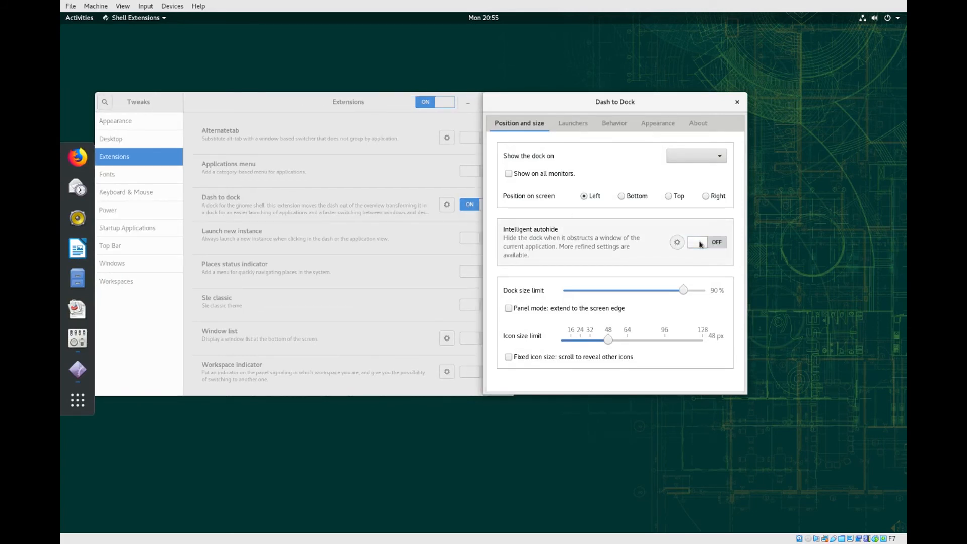
Step: Set the dock's window counter indicators to Dots under Appearance
{"action": "left_click", "coordinate": [661, 124]}
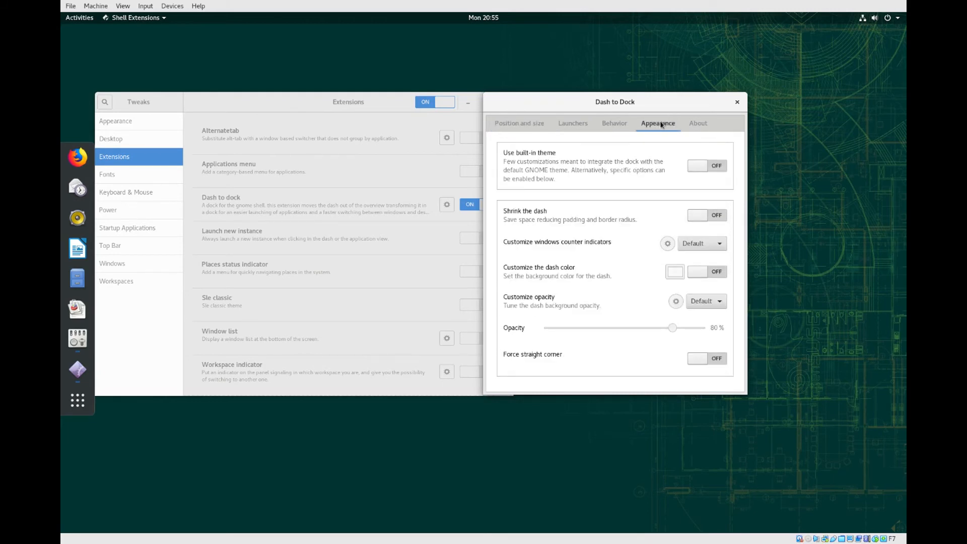
{"action": "left_click", "coordinate": [705, 243]}
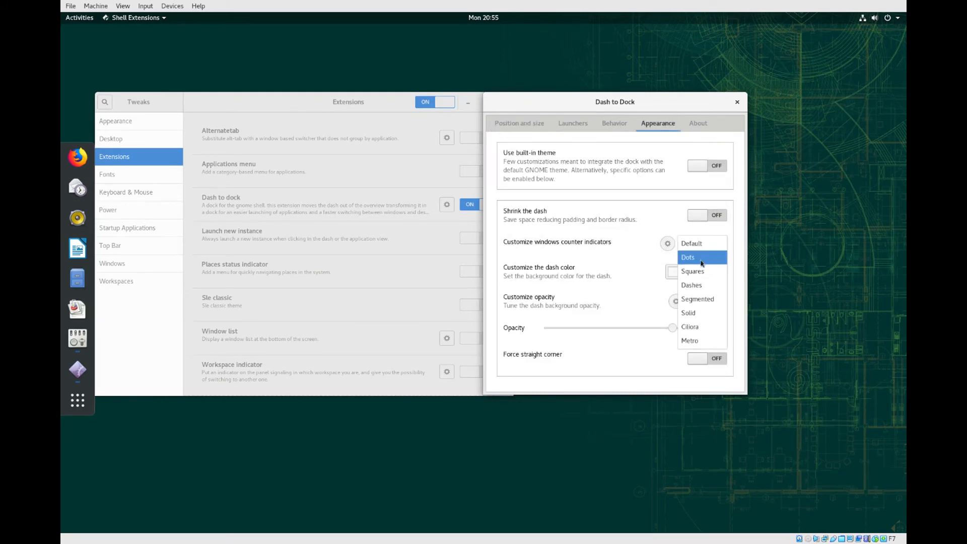
{"action": "left_click", "coordinate": [702, 258]}
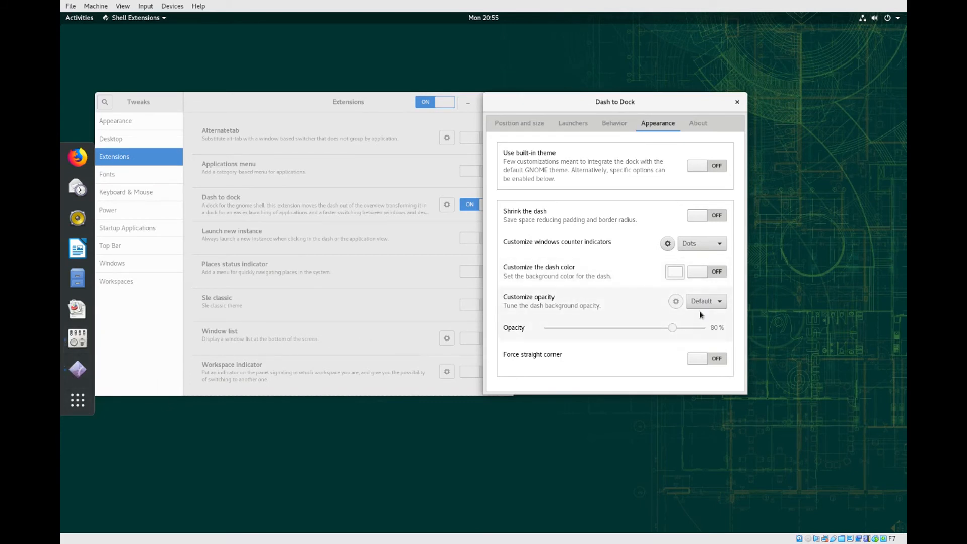
Step: Enable a custom running indicator style with yellow as the indicator colour
{"action": "left_click", "coordinate": [666, 247]}
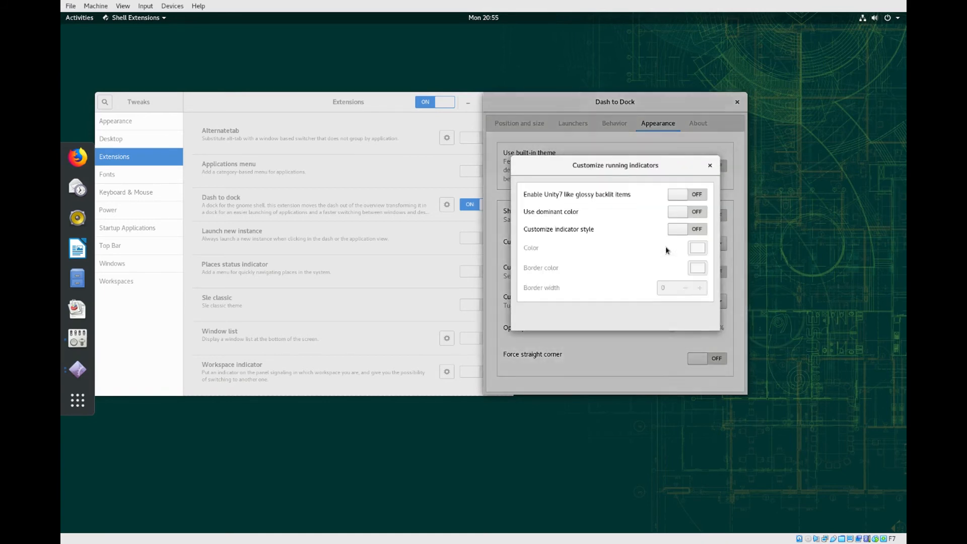
{"action": "left_click", "coordinate": [697, 230]}
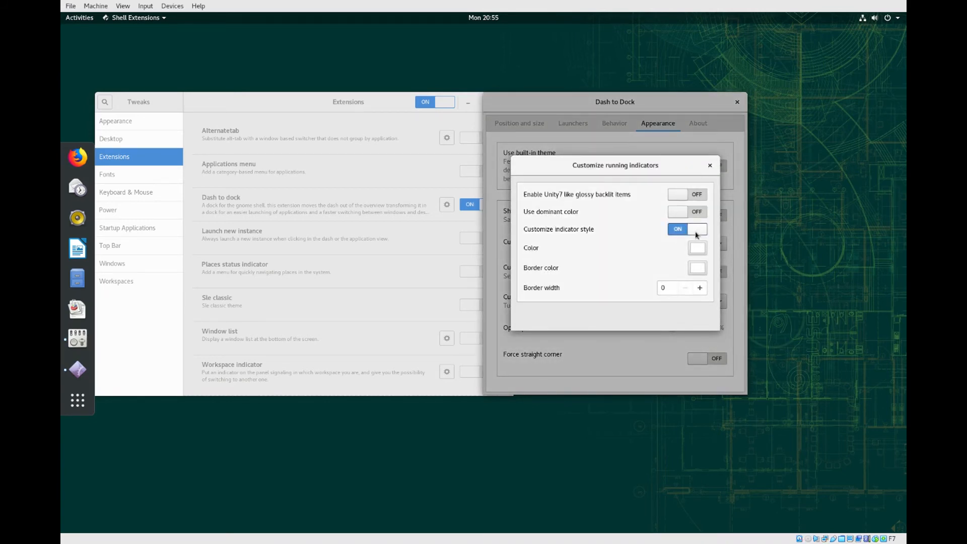
{"action": "left_click", "coordinate": [697, 248]}
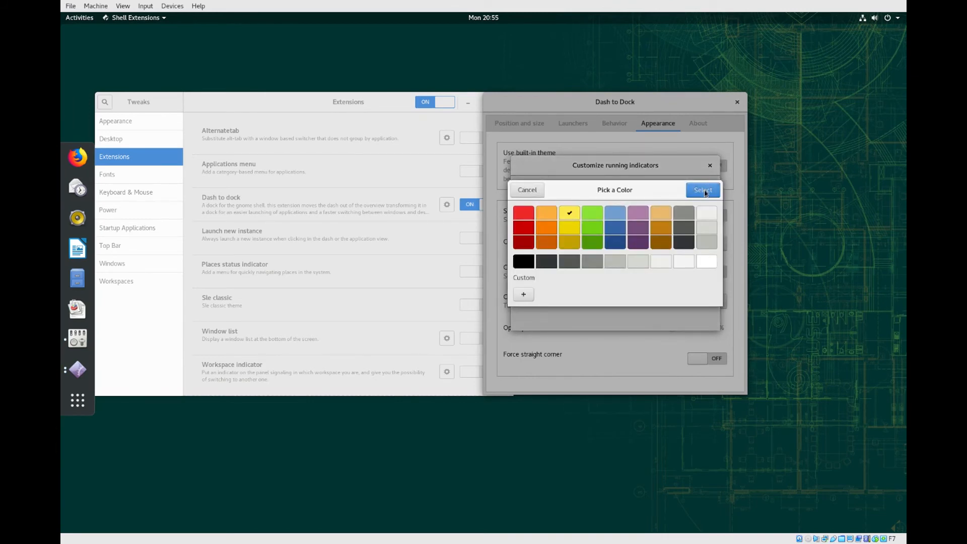
{"action": "left_click", "coordinate": [704, 190]}
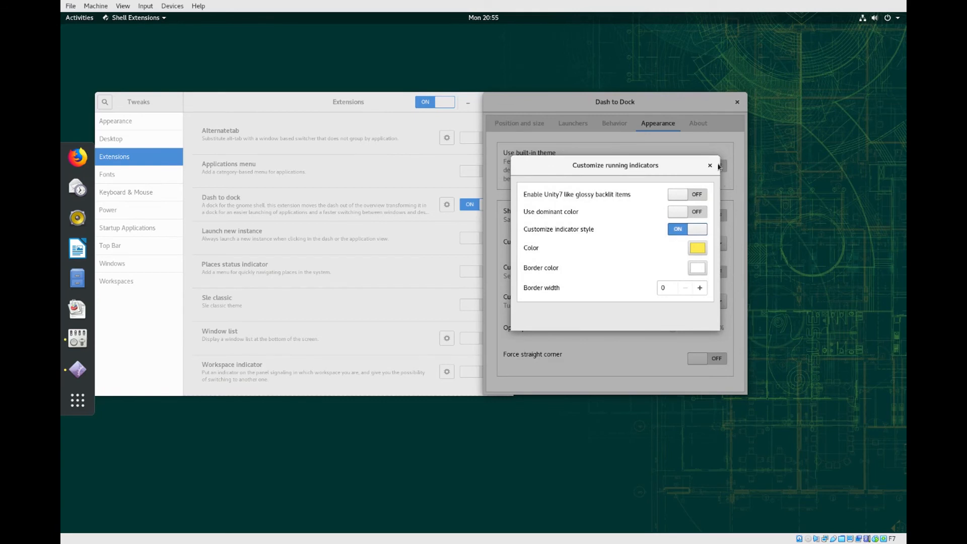
{"action": "left_click", "coordinate": [710, 166]}
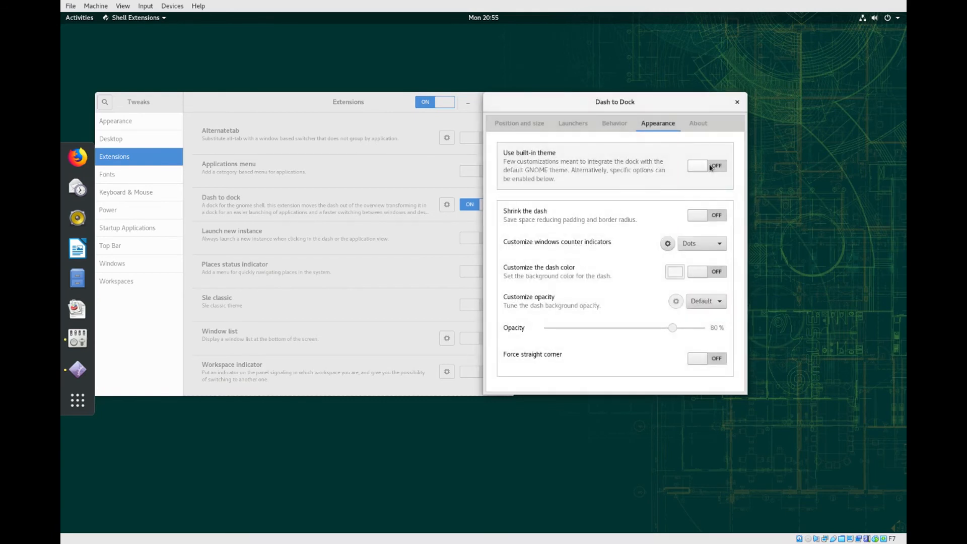
Step: Set the dock opacity to Fixed at about 53% and close Dash to Dock settings
{"action": "left_click", "coordinate": [720, 303]}
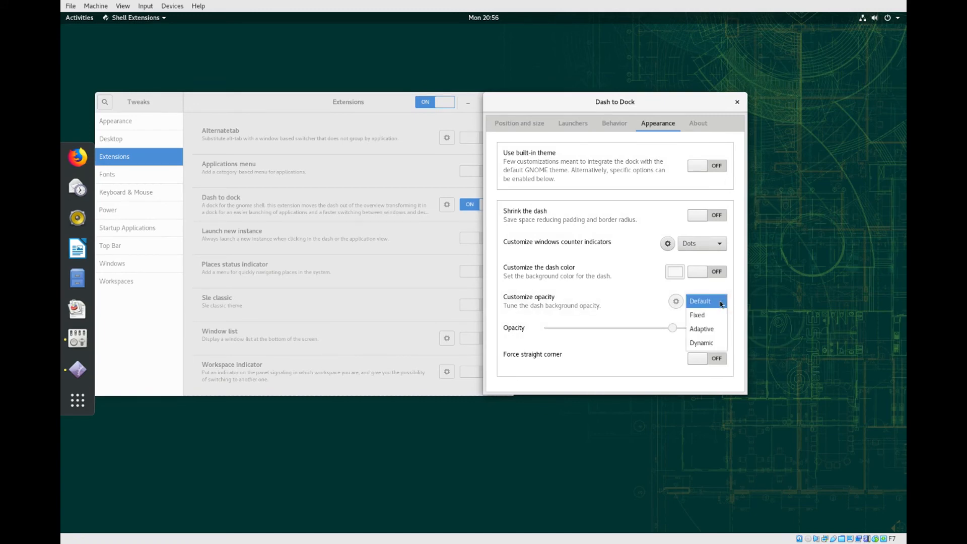
{"action": "left_click", "coordinate": [702, 316]}
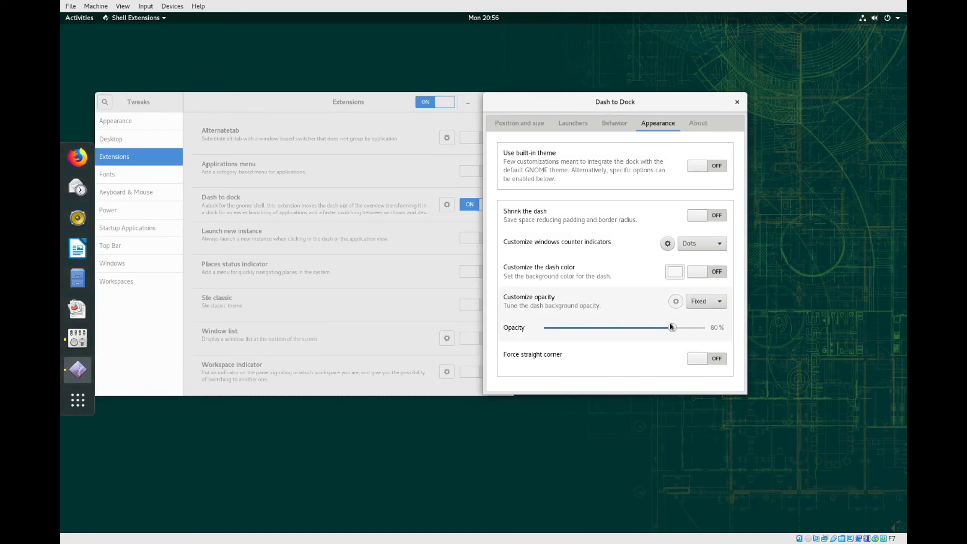
{"action": "left_click_drag", "start_coordinate": [674, 328], "coordinate": [623, 332]}
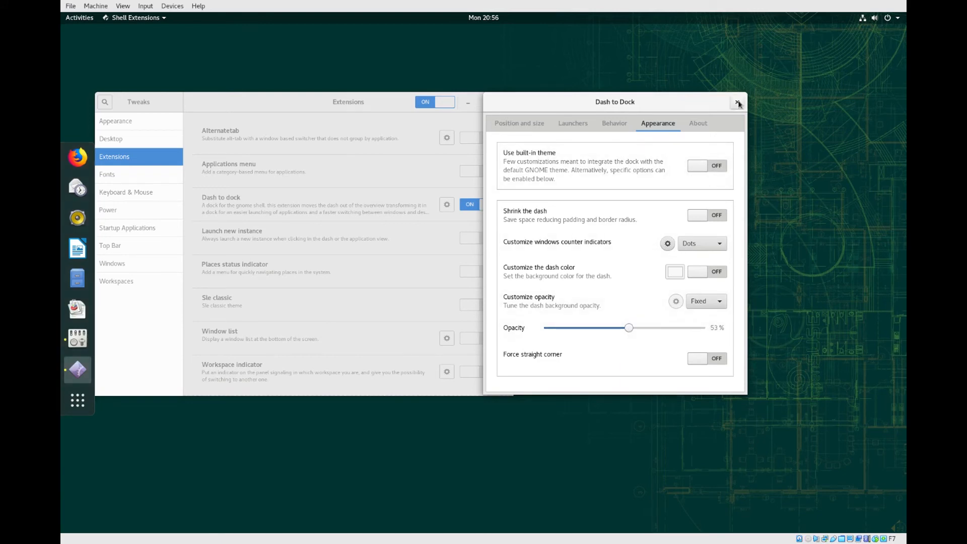
{"action": "left_click", "coordinate": [737, 103]}
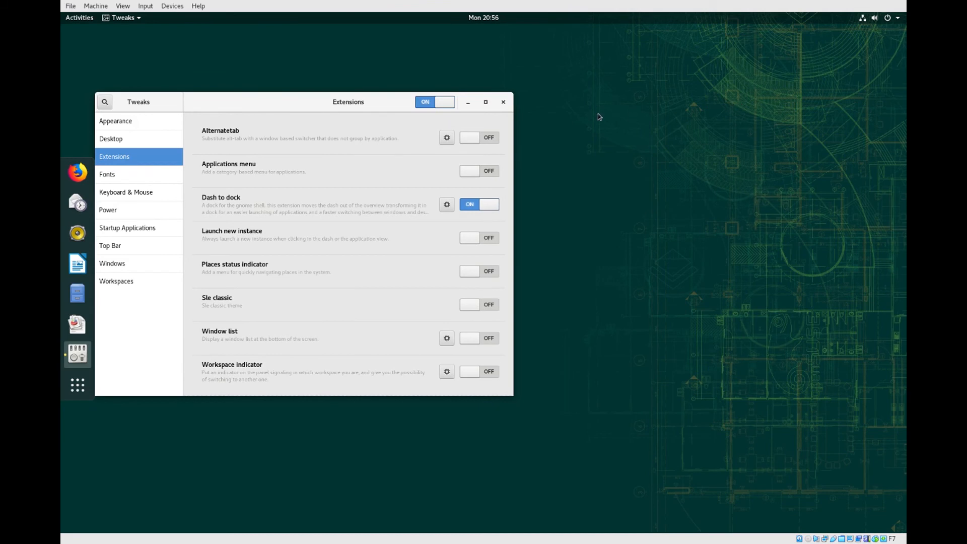
Step: Close Tweaks, browse both pages of the application grid, then return to the desktop
{"action": "left_click", "coordinate": [503, 101]}
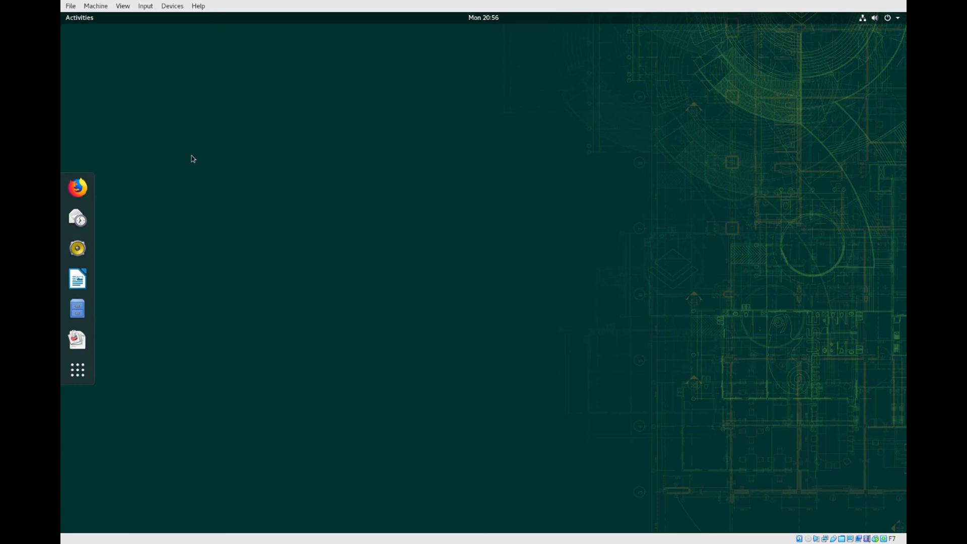
{"action": "left_click", "coordinate": [78, 376]}
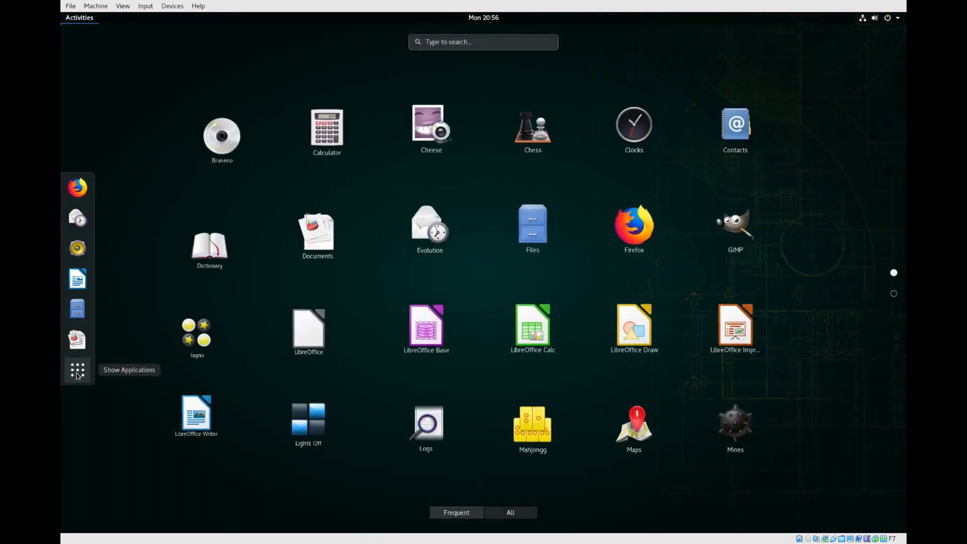
{"action": "left_click", "coordinate": [894, 294]}
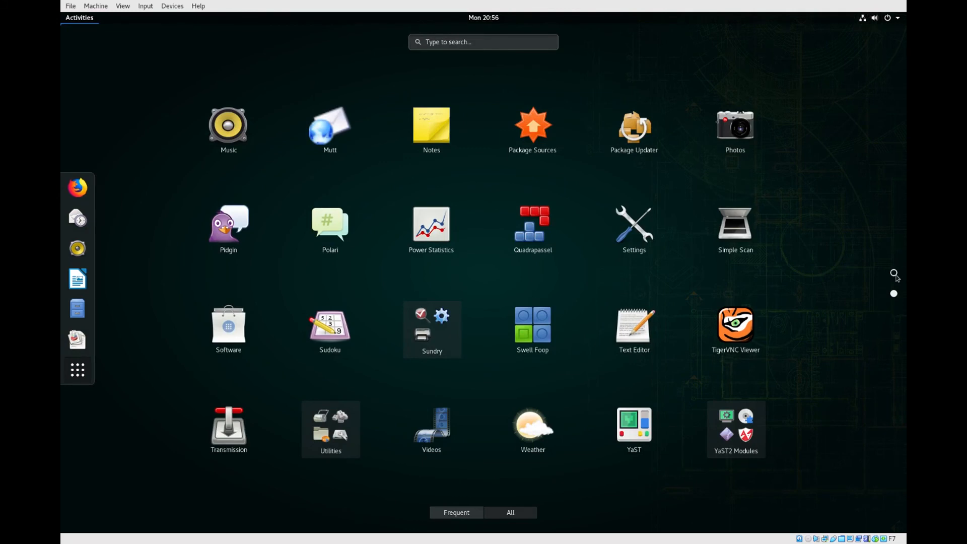
{"action": "left_click", "coordinate": [894, 274]}
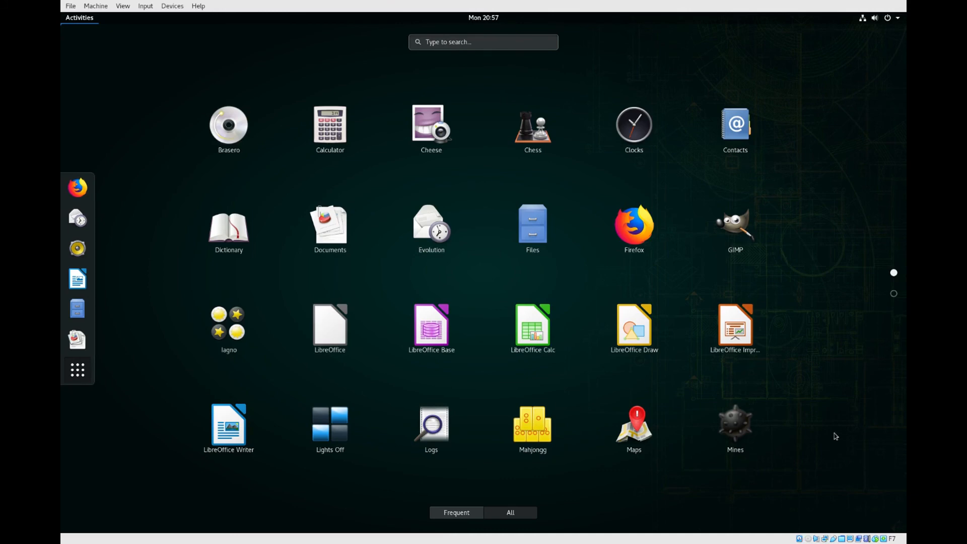
{"action": "left_click", "coordinate": [894, 293]}
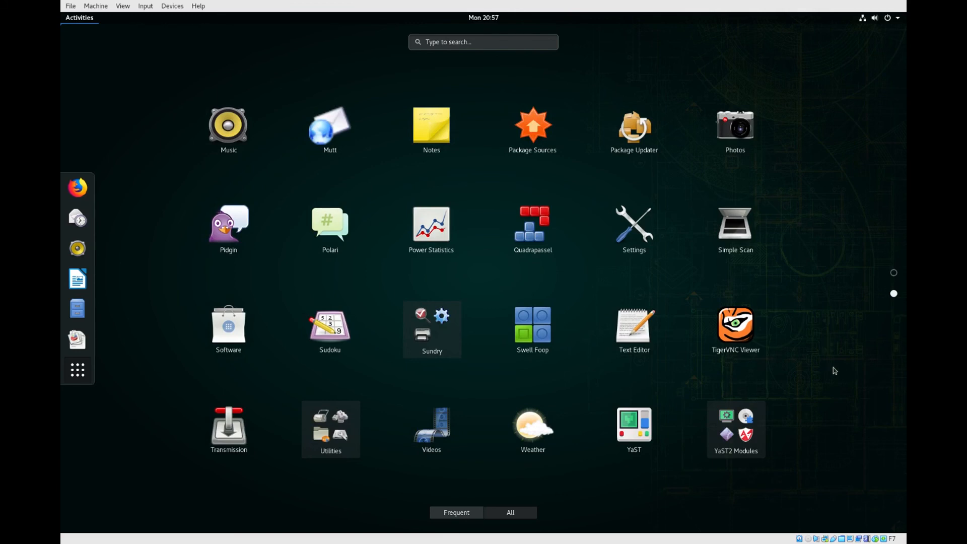
{"action": "left_click", "coordinate": [862, 160]}
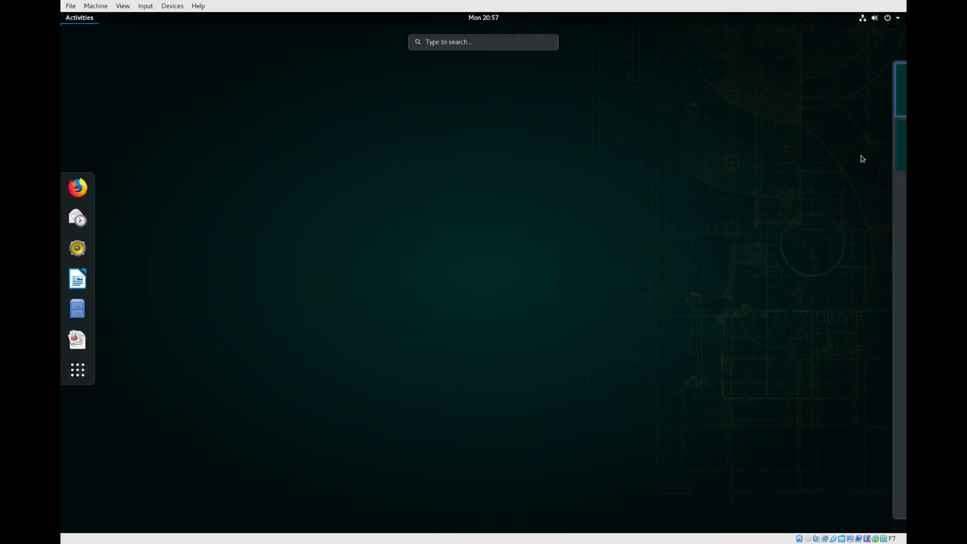
{"action": "left_click", "coordinate": [862, 159]}
Step: Launch Firefox and LibreOffice Writer from the dock, dismiss the tip, and unmaximize Writer
{"action": "left_click", "coordinate": [80, 188]}
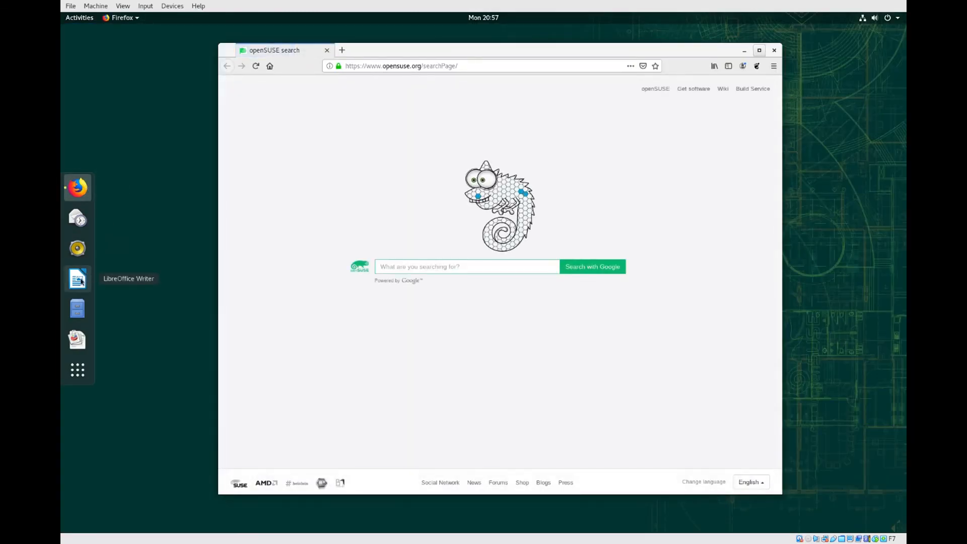
{"action": "left_click", "coordinate": [79, 279]}
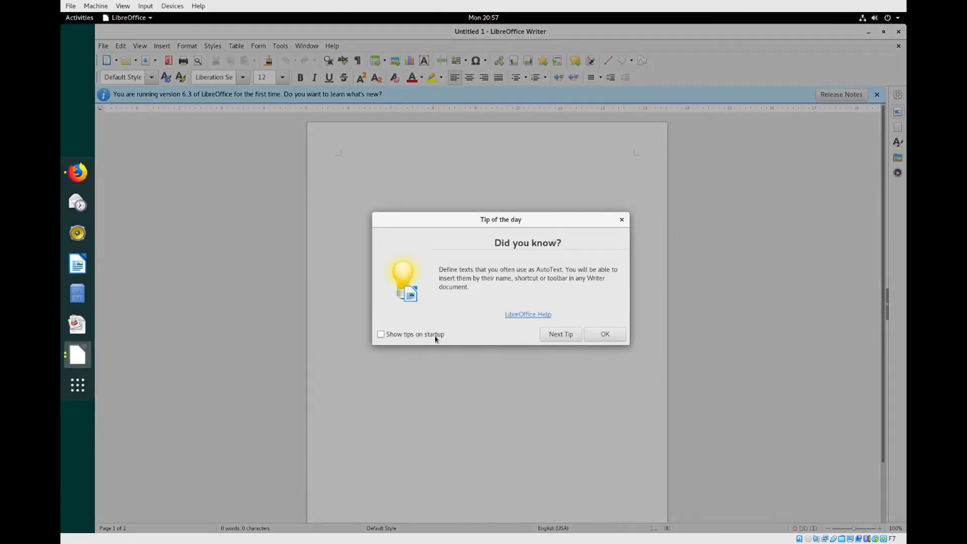
{"action": "left_click", "coordinate": [605, 334]}
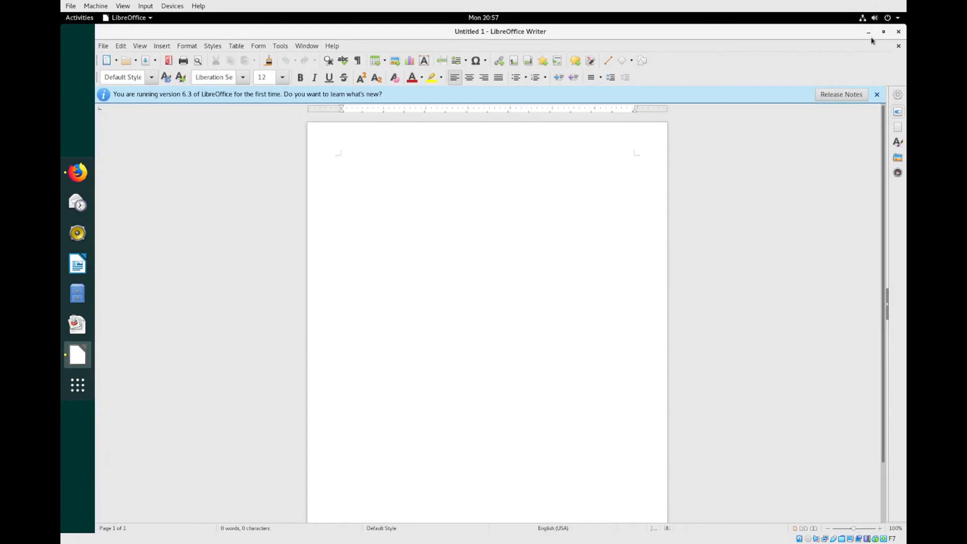
{"action": "left_click", "coordinate": [884, 32]}
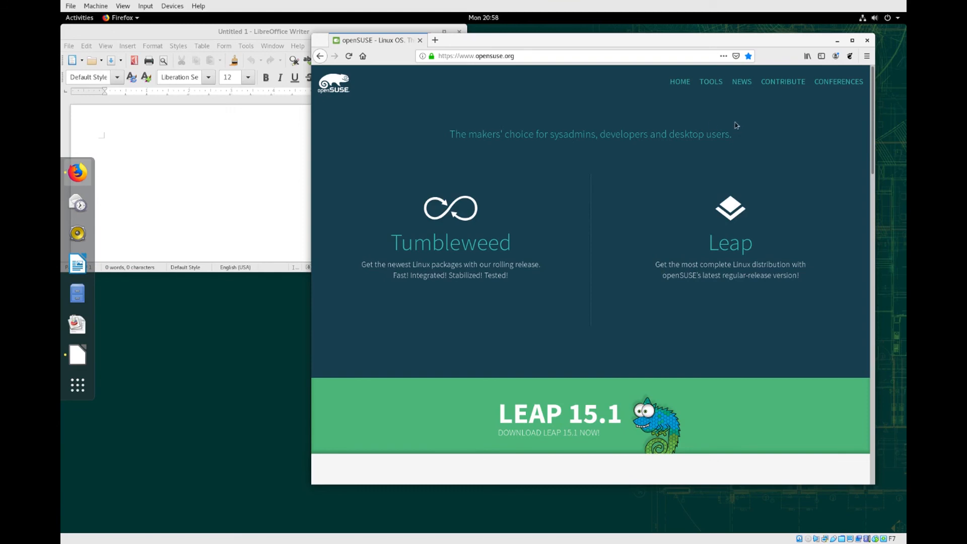
Step: Raise and enlarge the Writer window, bring Firefox forward, then close the terminal after df -h
{"action": "left_click", "coordinate": [238, 147]}
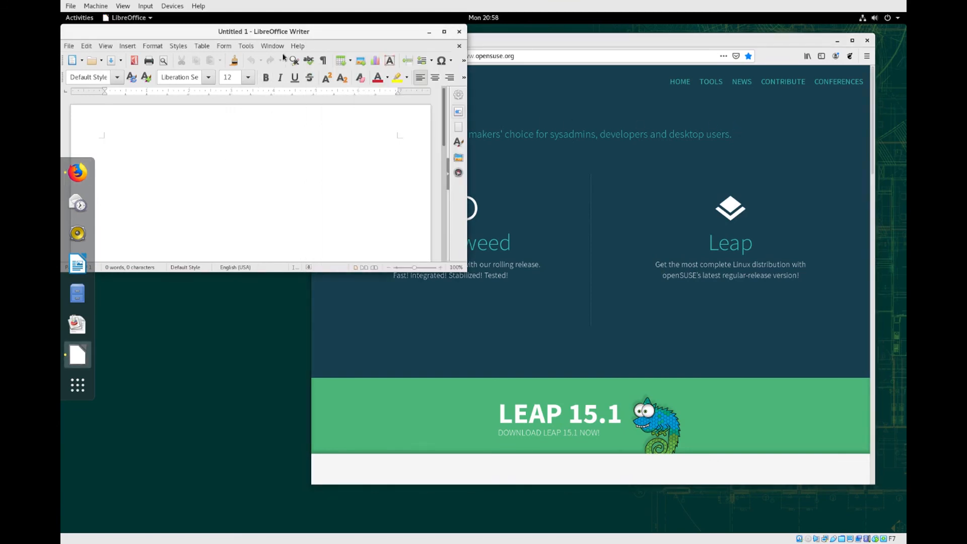
{"action": "left_click_drag", "start_coordinate": [325, 271], "coordinate": [312, 403]}
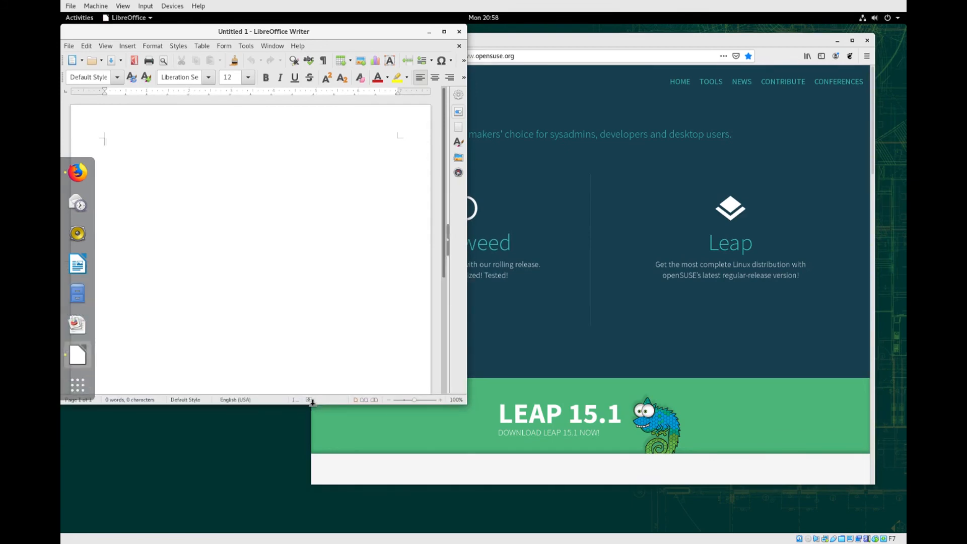
{"action": "left_click", "coordinate": [632, 43]}
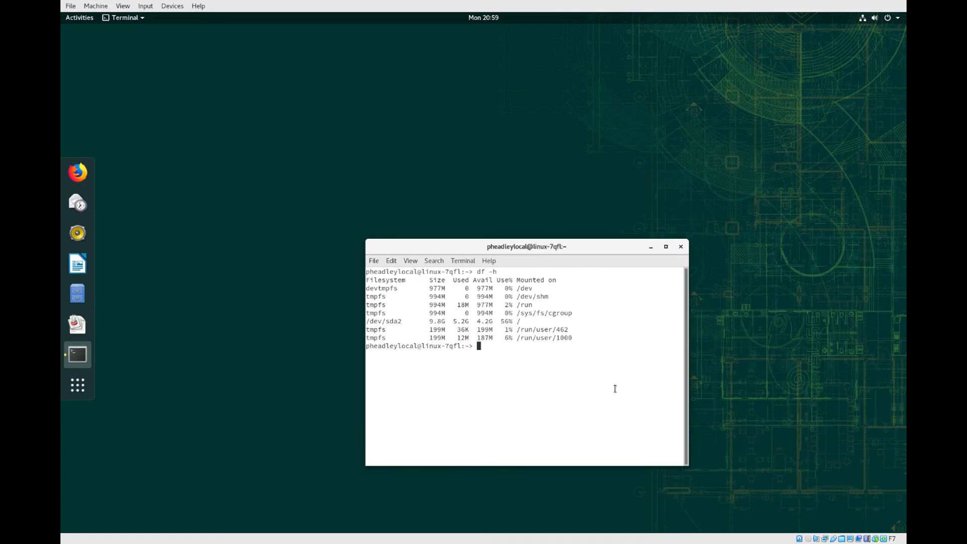
{"action": "left_click", "coordinate": [683, 248]}
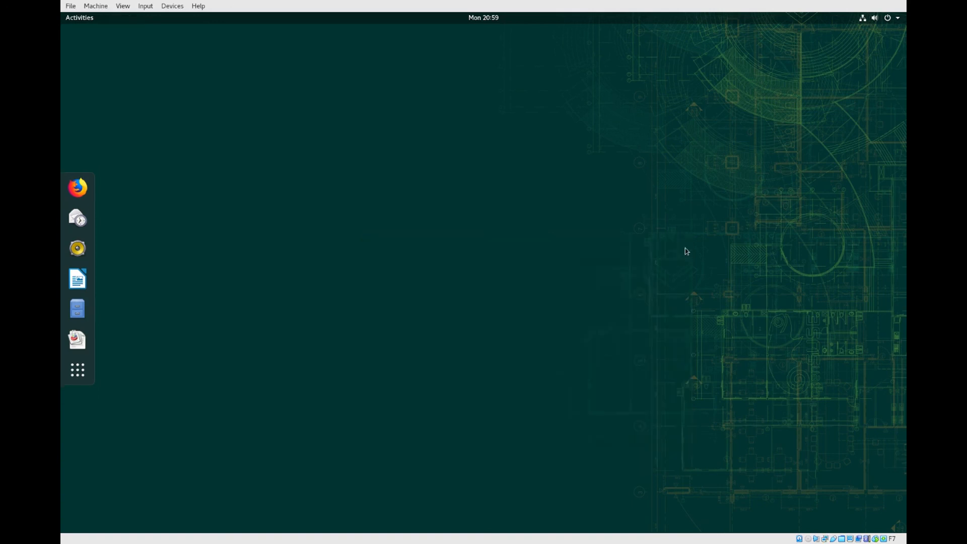